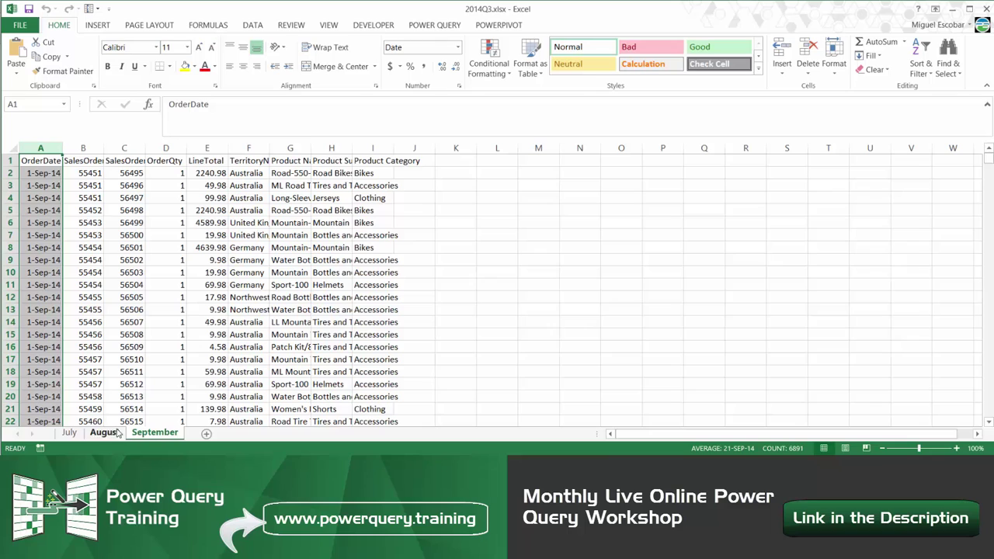
- Close the 2014Q3 workbook and look through the October and November sheets of 2014Q4
{"action": "left_click", "coordinate": [299, 324]}
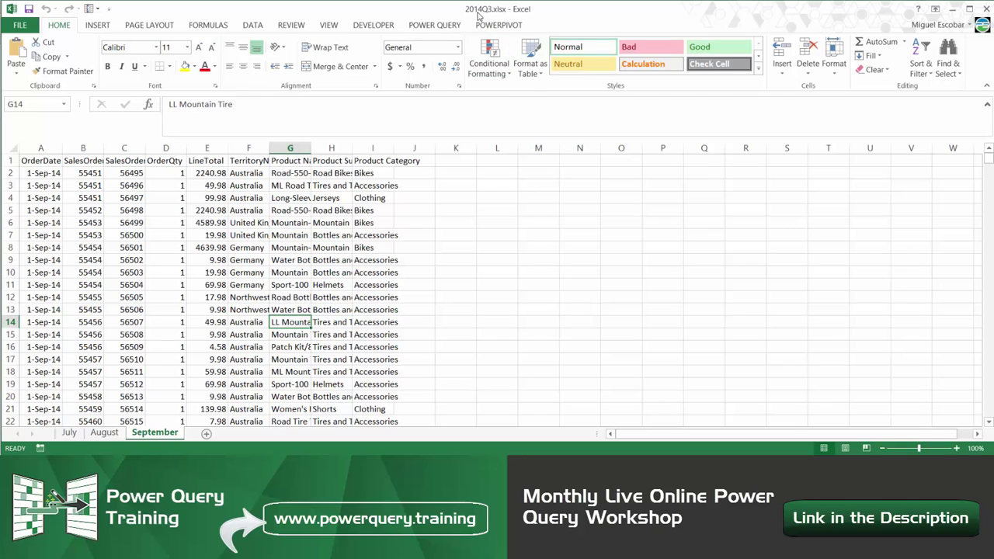
{"action": "left_click", "coordinate": [986, 10]}
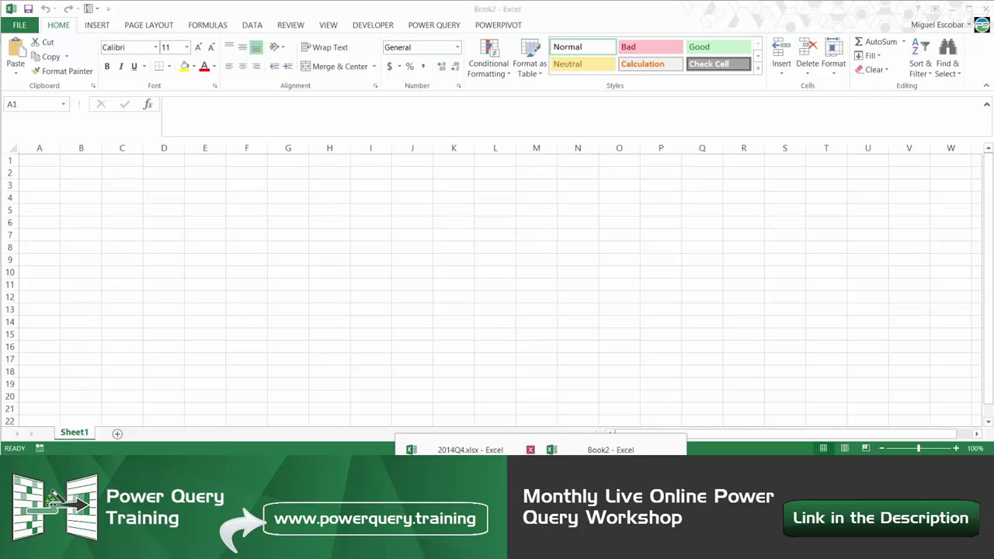
{"action": "left_click", "coordinate": [434, 445]}
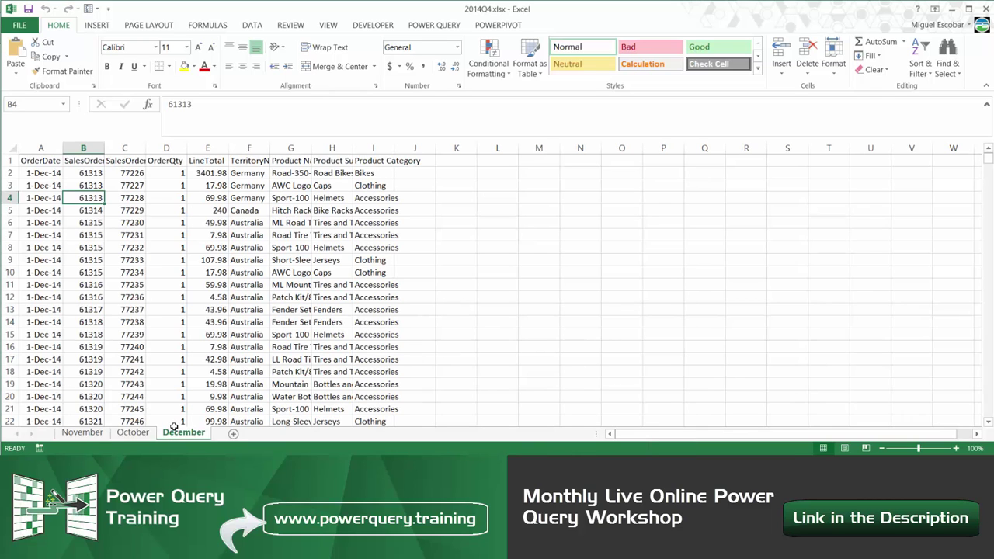
{"action": "left_click", "coordinate": [133, 432]}
{"action": "left_click", "coordinate": [83, 433]}
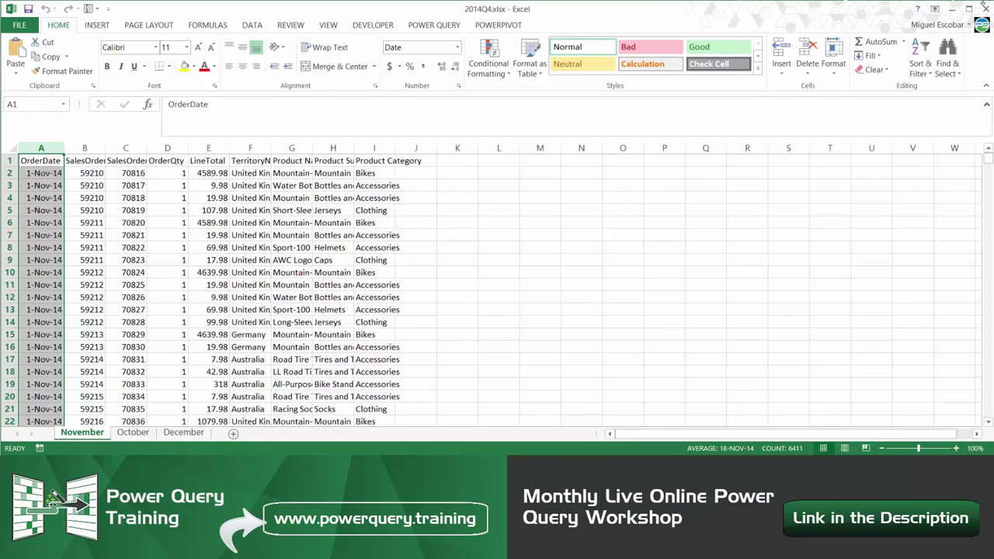
- Start a SQL Server database import with server PS1 and database AdventureWorks2014
{"action": "key", "text": "ctrl+n"}
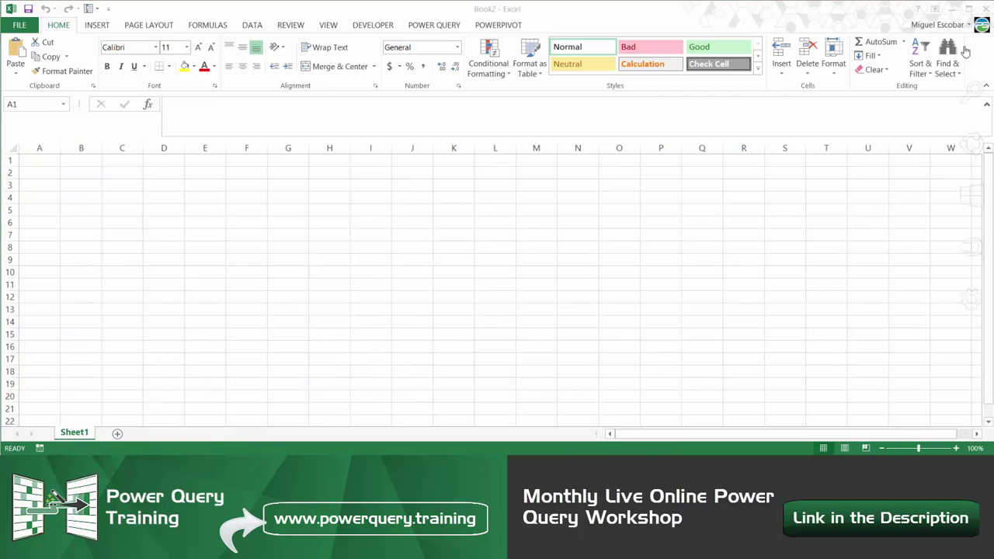
{"action": "left_click", "coordinate": [196, 259]}
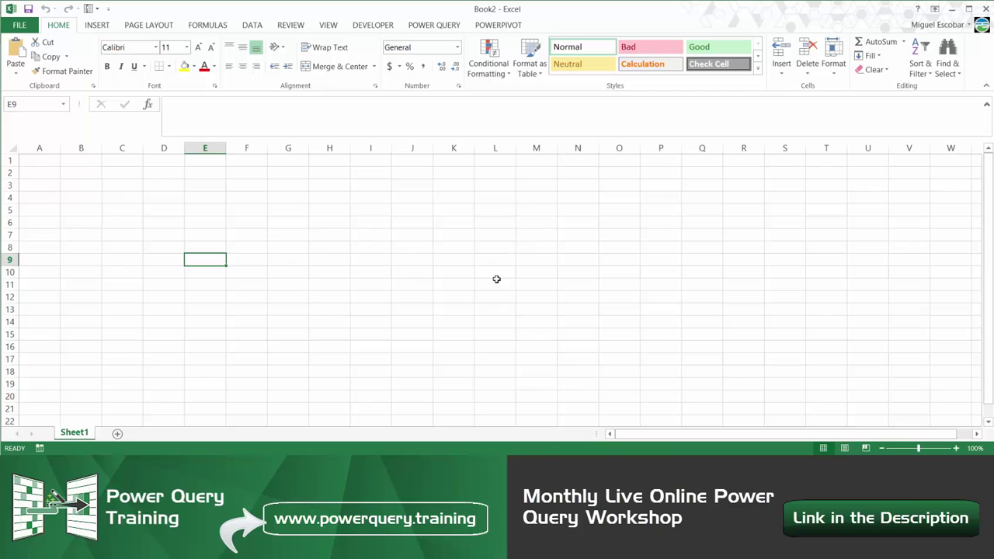
{"action": "left_click", "coordinate": [424, 209]}
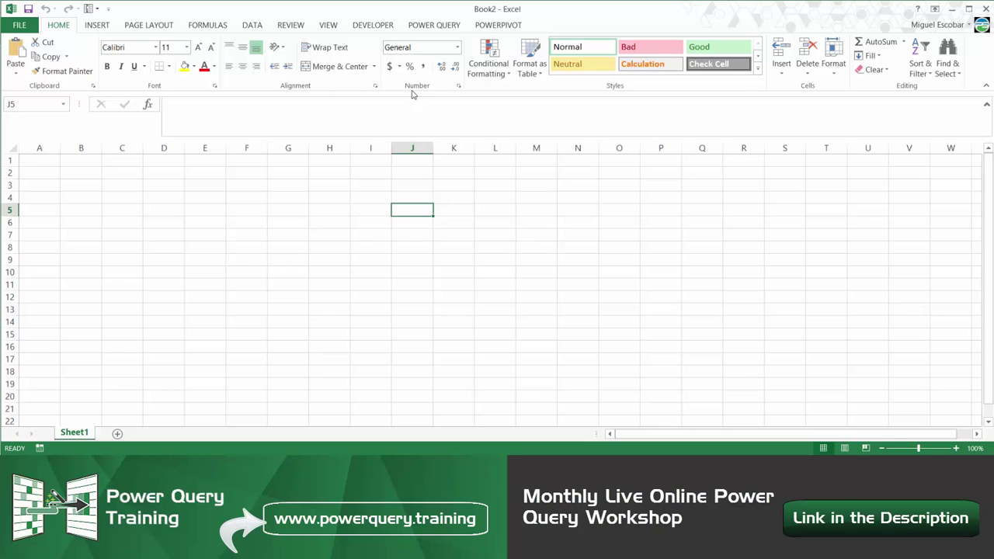
{"action": "left_click", "coordinate": [449, 24]}
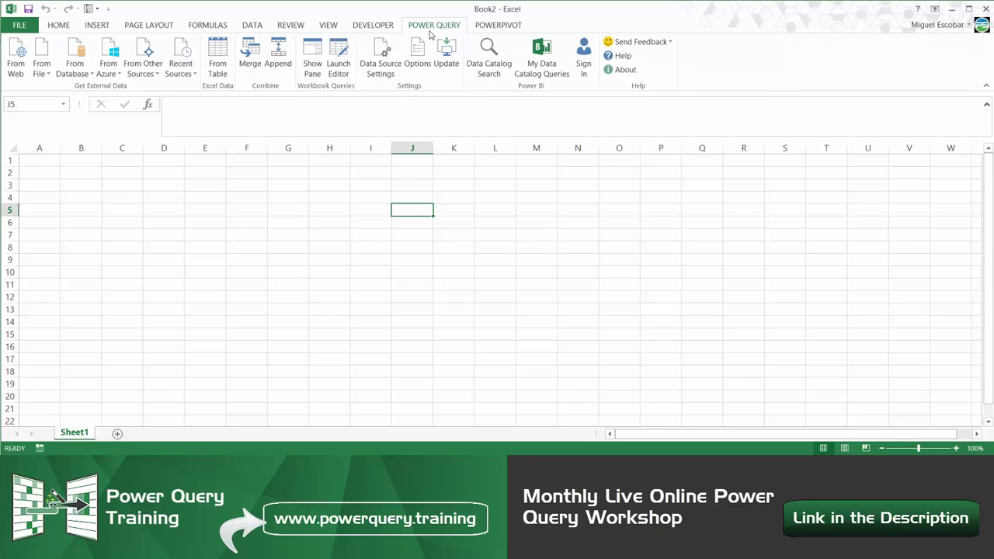
{"action": "left_click", "coordinate": [74, 69]}
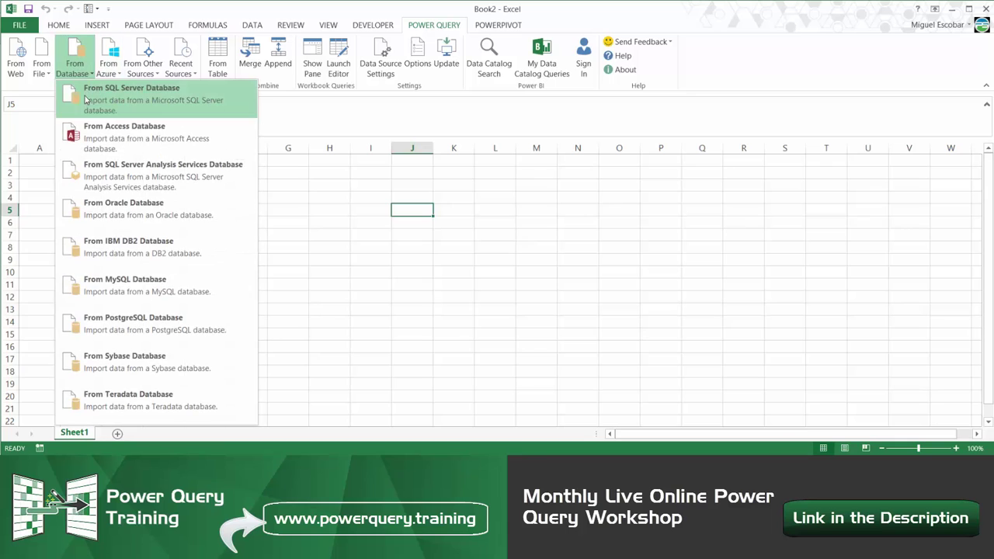
{"action": "left_click", "coordinate": [87, 102]}
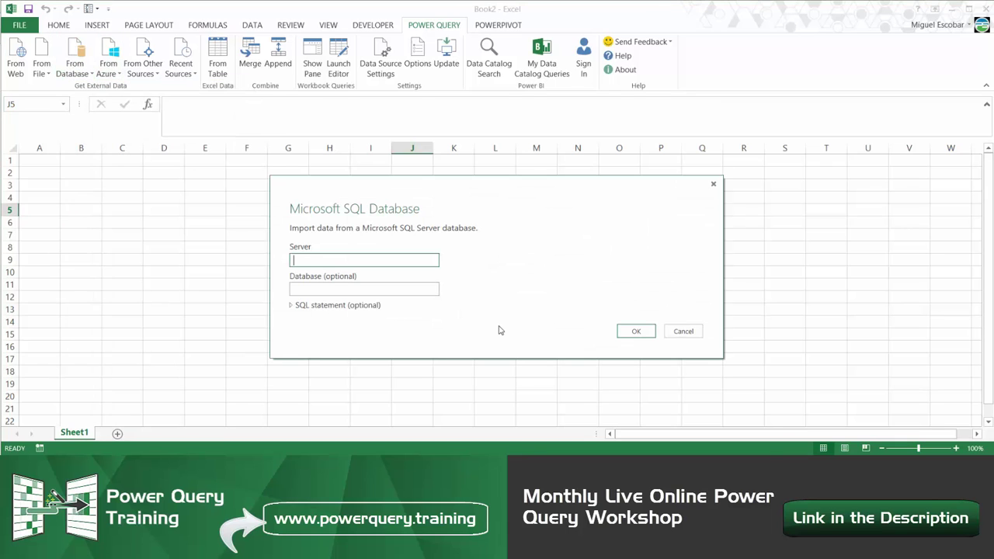
{"action": "type", "text": "PS1"}
{"action": "key", "text": "Tab"}
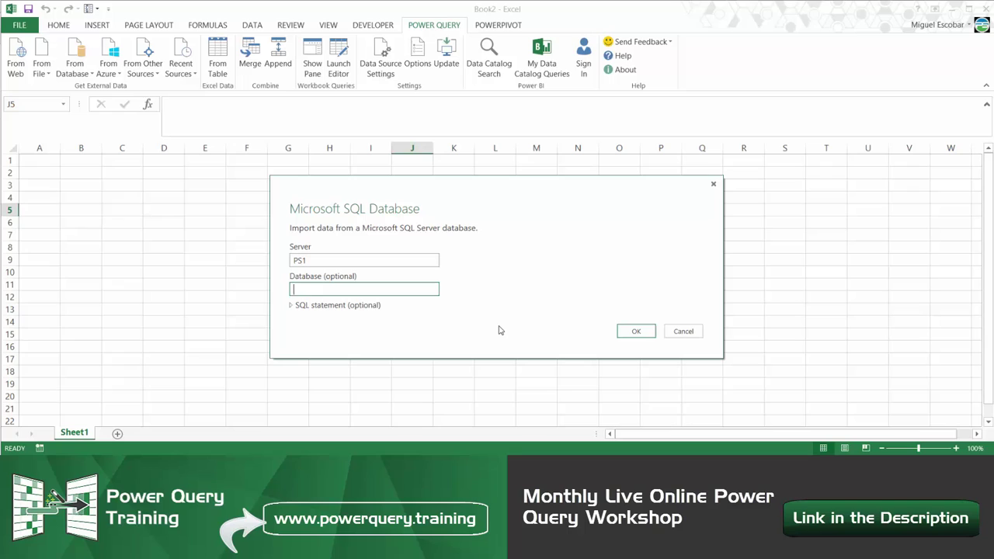
{"action": "type", "text": "AdventureWorks2014"}
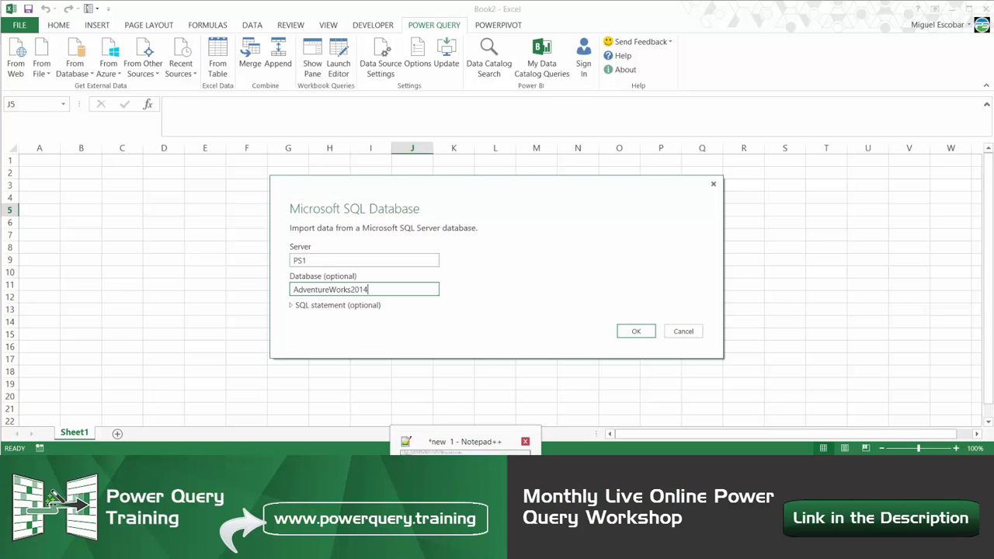
- Copy the sales SQL query from Notepad++ into the import's SQL statement field
{"action": "left_click", "coordinate": [454, 440]}
{"action": "left_click", "coordinate": [62, 53]}
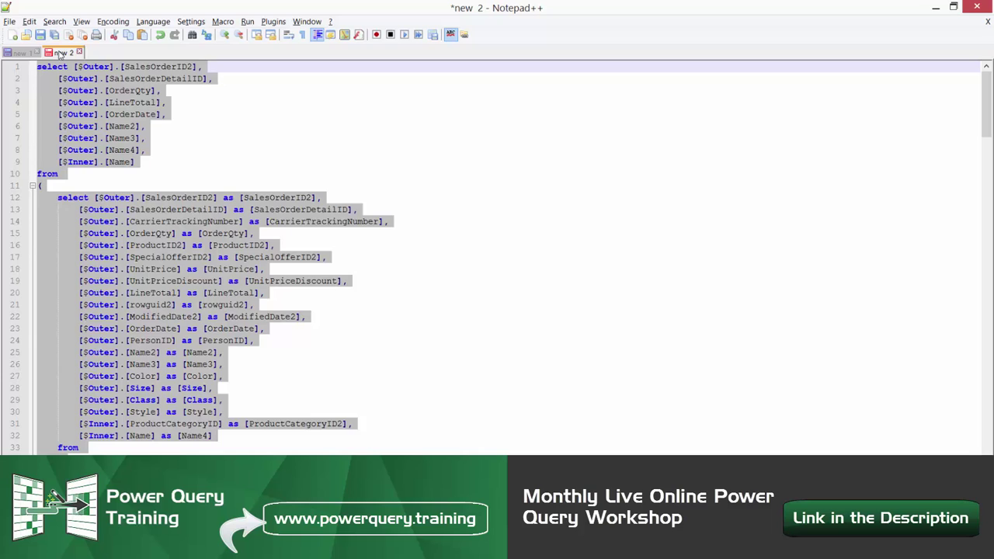
{"action": "left_click", "coordinate": [155, 114]}
{"action": "key", "text": "ctrl+a"}
{"action": "left_click", "coordinate": [481, 438]}
{"action": "left_click", "coordinate": [369, 308]}
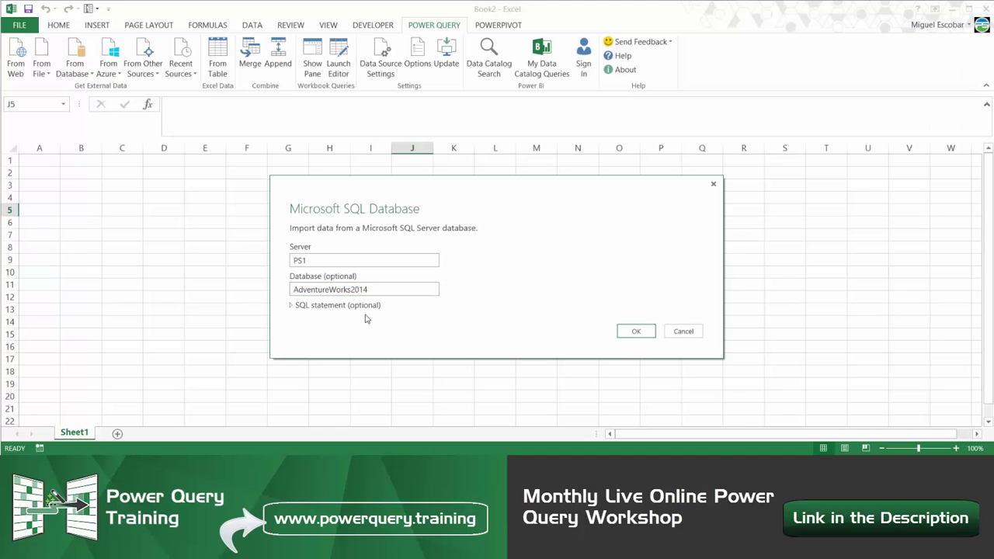
{"action": "key", "text": "ctrl+v"}
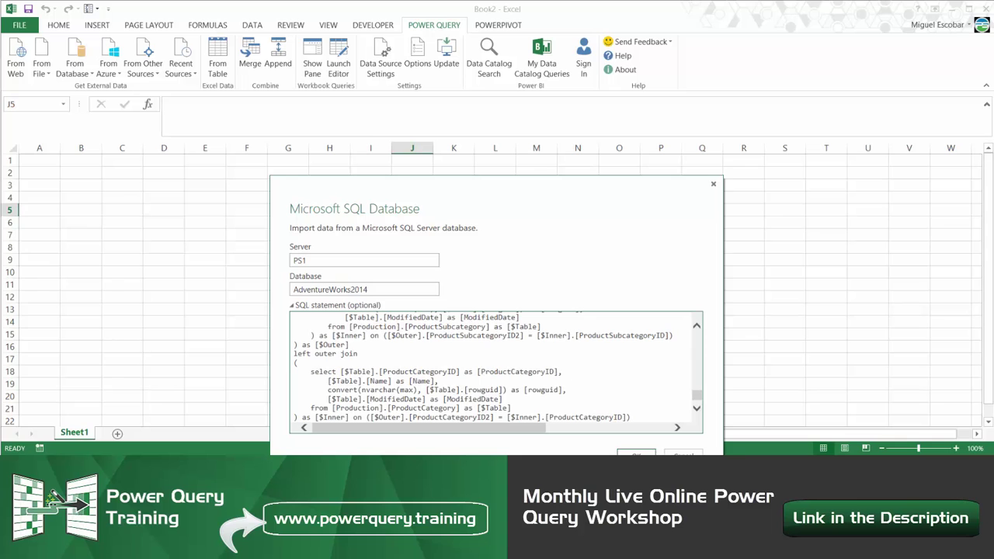
- Load the SQL query result and inspect the OrderDate filter values
{"action": "left_click", "coordinate": [632, 455]}
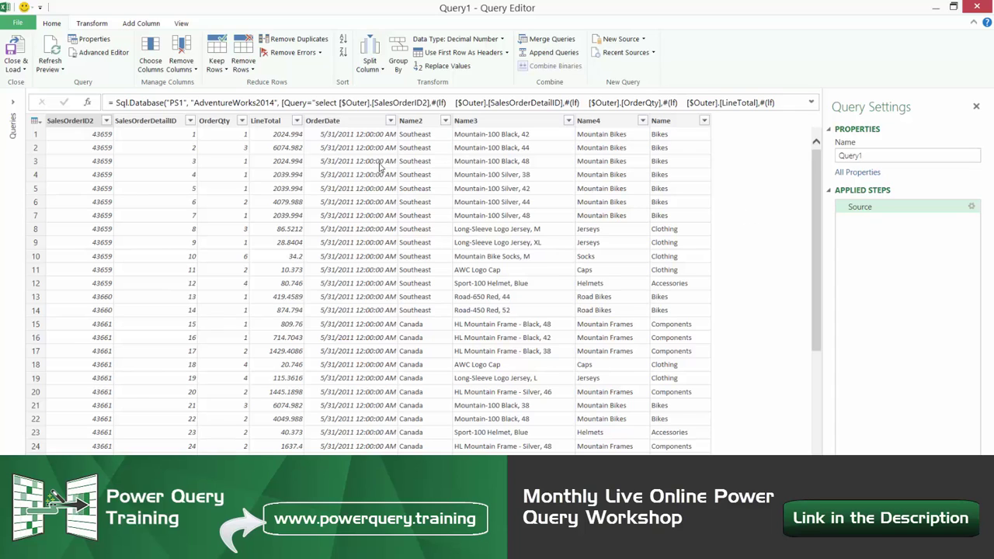
{"action": "left_click", "coordinate": [402, 134]}
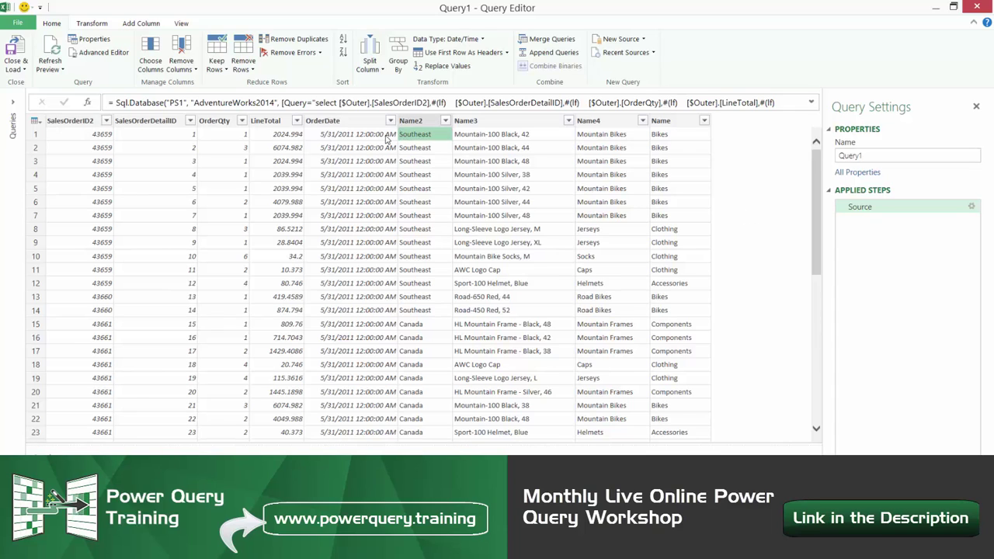
{"action": "left_click", "coordinate": [390, 122]}
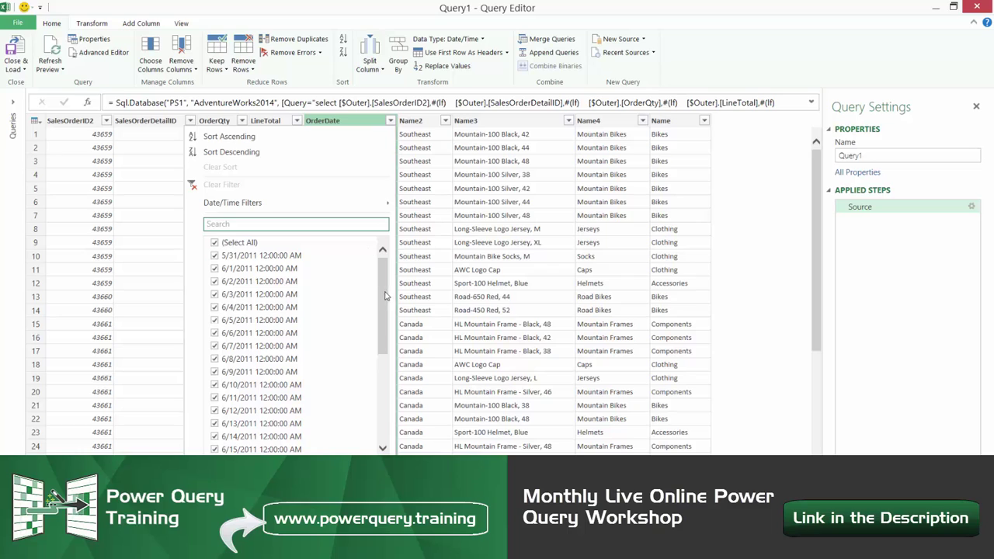
{"action": "left_click_drag", "start_coordinate": [383, 295], "coordinate": [382, 442]}
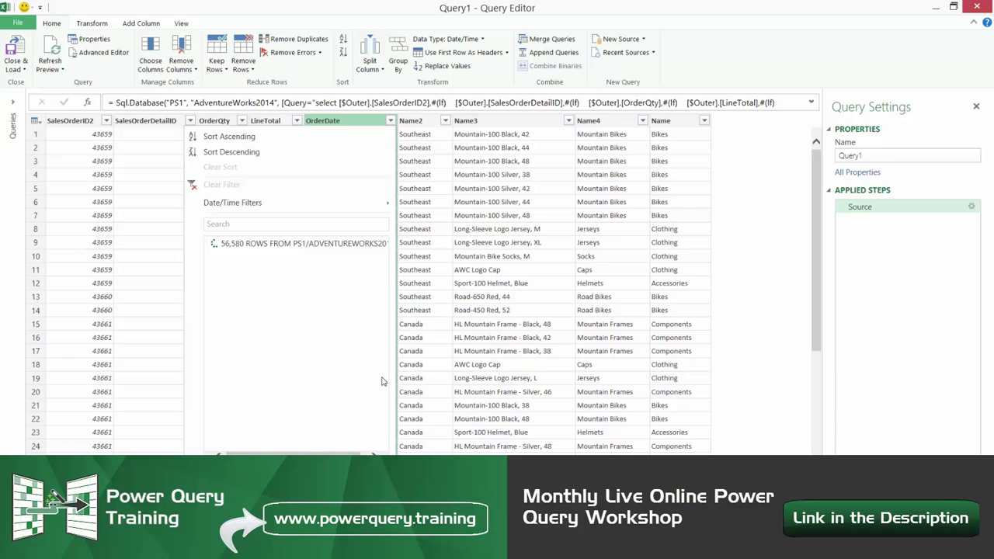
{"action": "scroll", "coordinate": [381, 379], "scroll_direction": "down", "scroll_amount": 10}
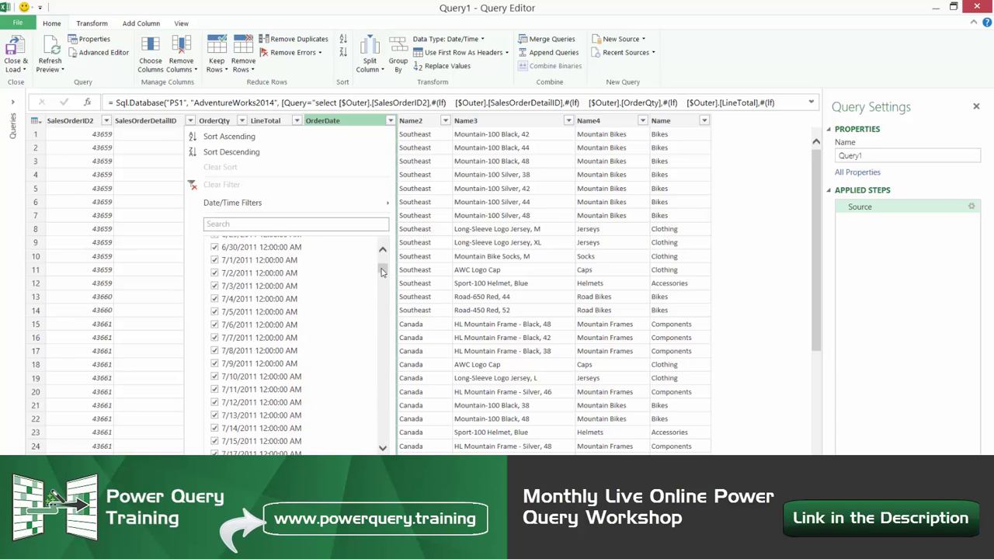
{"action": "left_click_drag", "start_coordinate": [381, 272], "coordinate": [382, 279]}
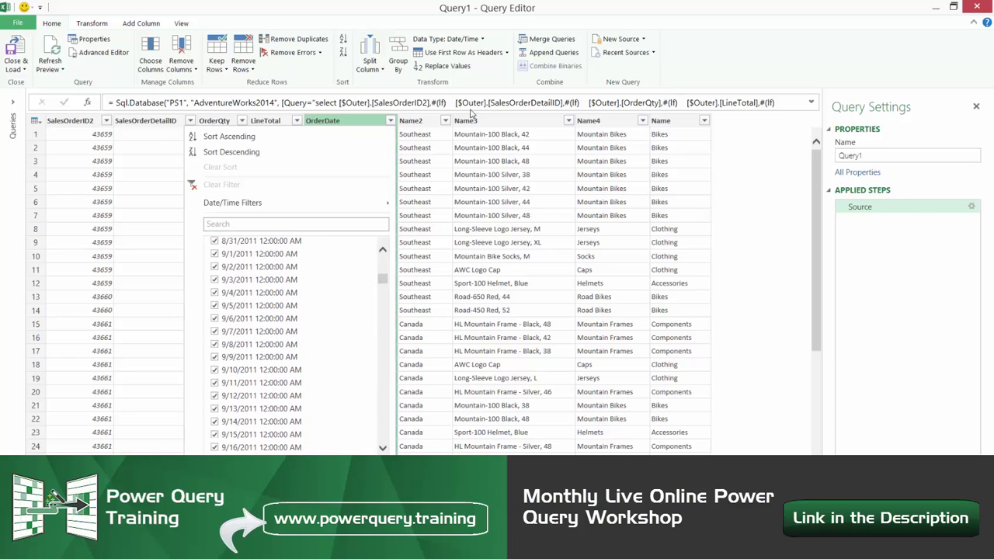
- Cut the Query argument from the Source formula so it lists AdventureWorks2014's tables and views
{"action": "left_click", "coordinate": [812, 103]}
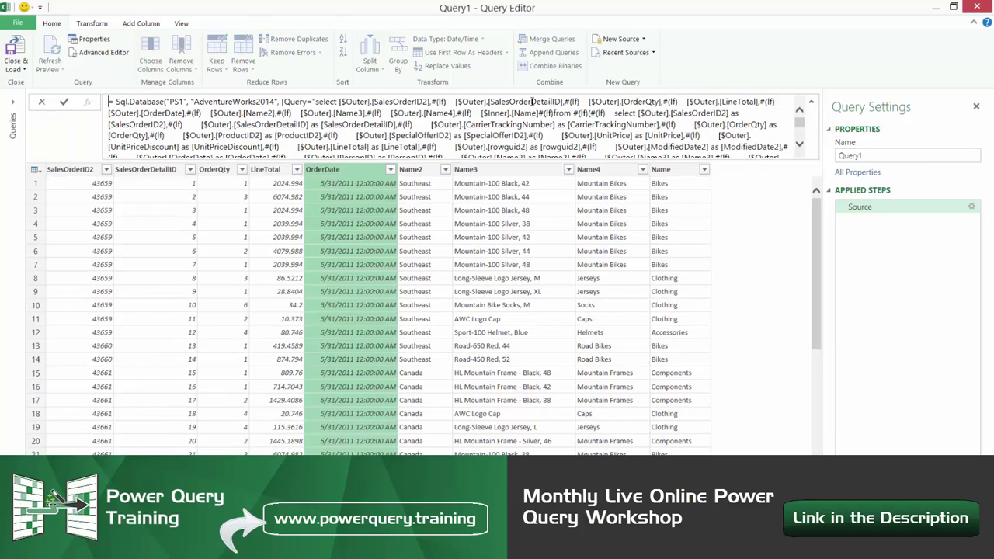
{"action": "right_click", "coordinate": [800, 114]}
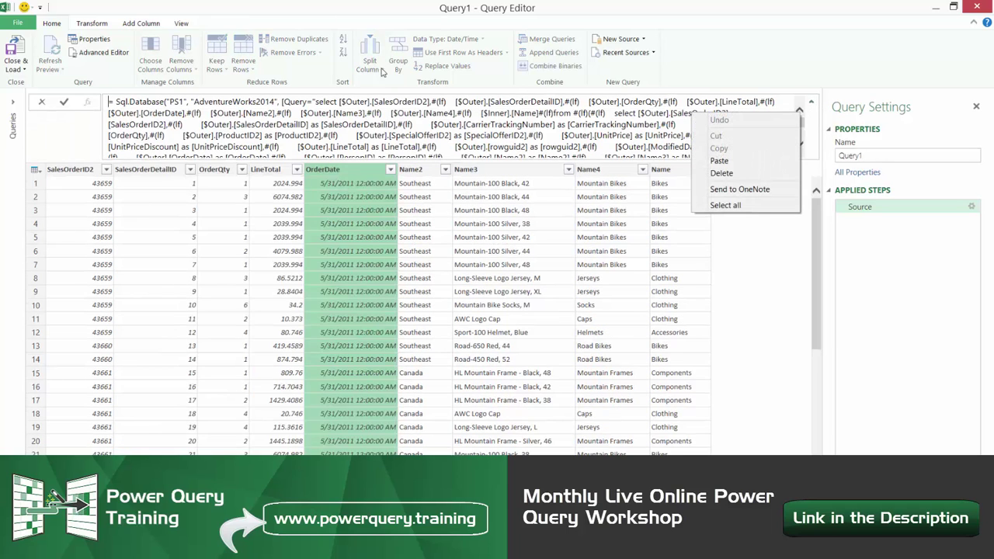
{"action": "left_click", "coordinate": [295, 104]}
{"action": "key", "text": "ctrl+a"}
{"action": "key", "text": "ctrl+x"}
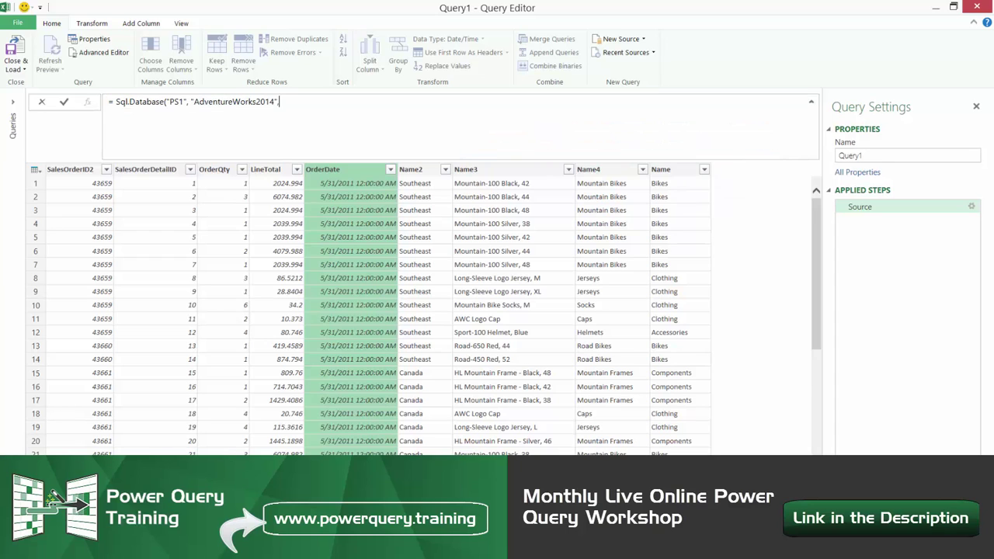
{"action": "key", "text": "Return"}
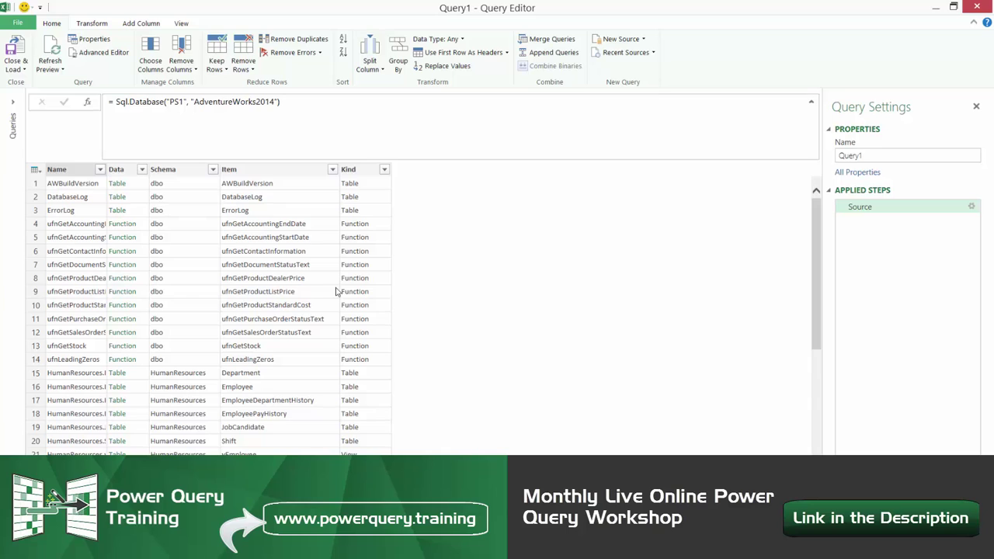
{"action": "scroll", "coordinate": [655, 315], "scroll_direction": "down", "scroll_amount": 2}
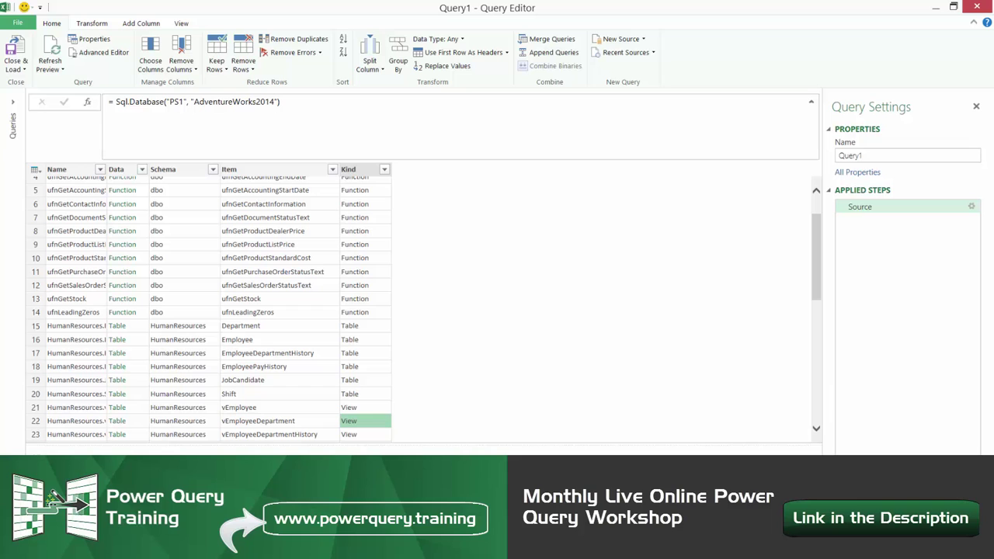
- Copy all the M code from its Notepad++ tab
{"action": "key", "text": "alt+Tab"}
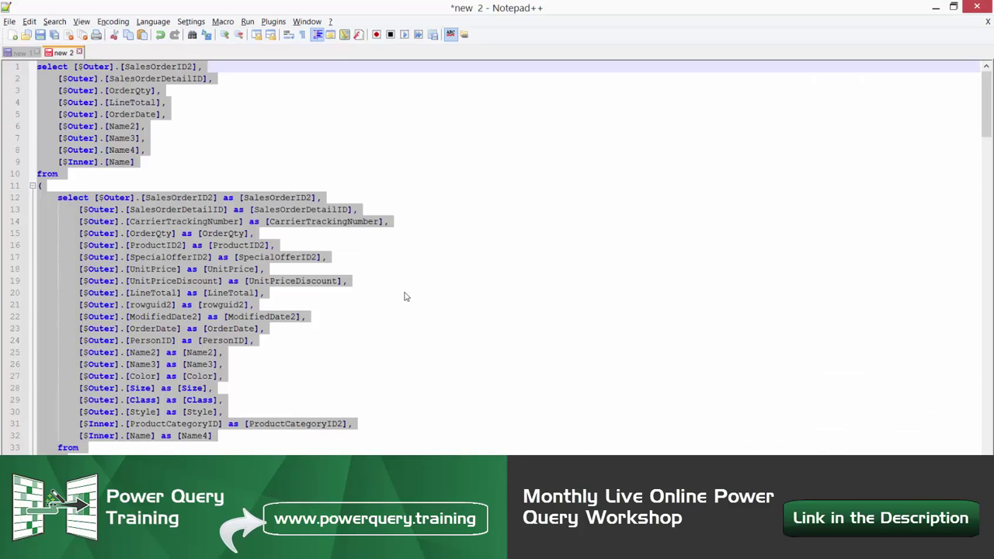
{"action": "left_click", "coordinate": [20, 53]}
{"action": "left_click", "coordinate": [265, 178]}
{"action": "key", "text": "ctrl+a"}
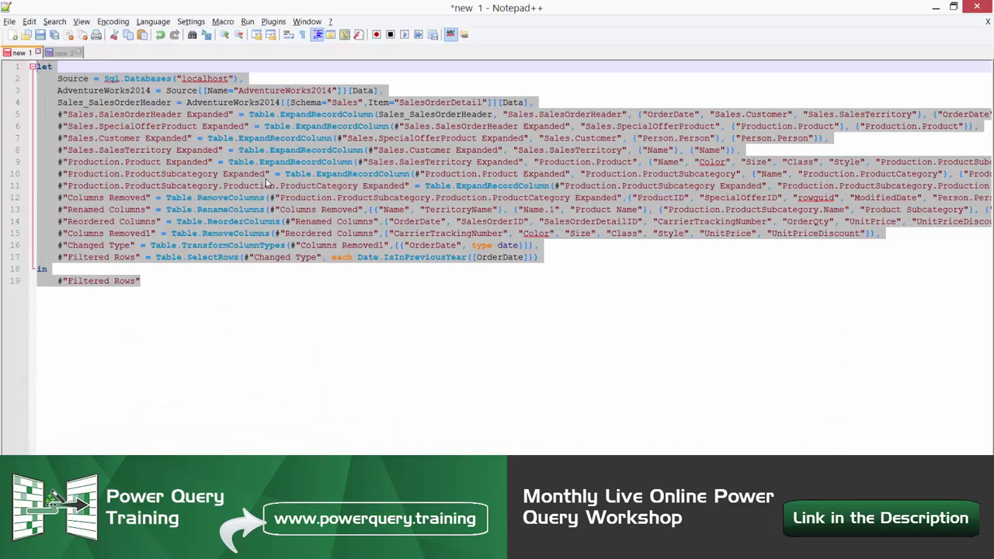
{"action": "key", "text": "alt+Tab"}
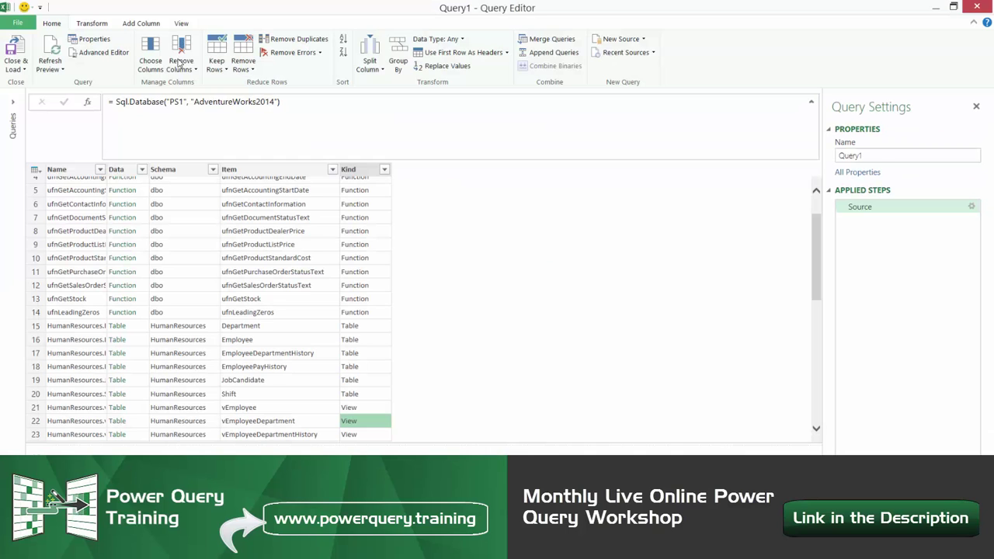
- Replace the query code in the Advanced Editor with the copied M code
{"action": "left_click", "coordinate": [181, 25]}
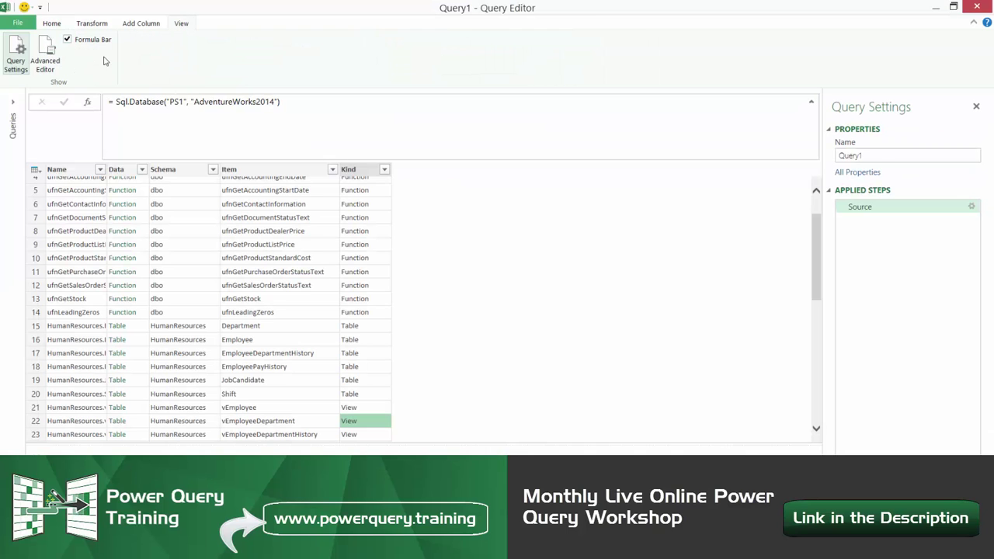
{"action": "left_click", "coordinate": [45, 61]}
{"action": "key", "text": "ctrl+a"}
{"action": "key", "text": "ctrl+v"}
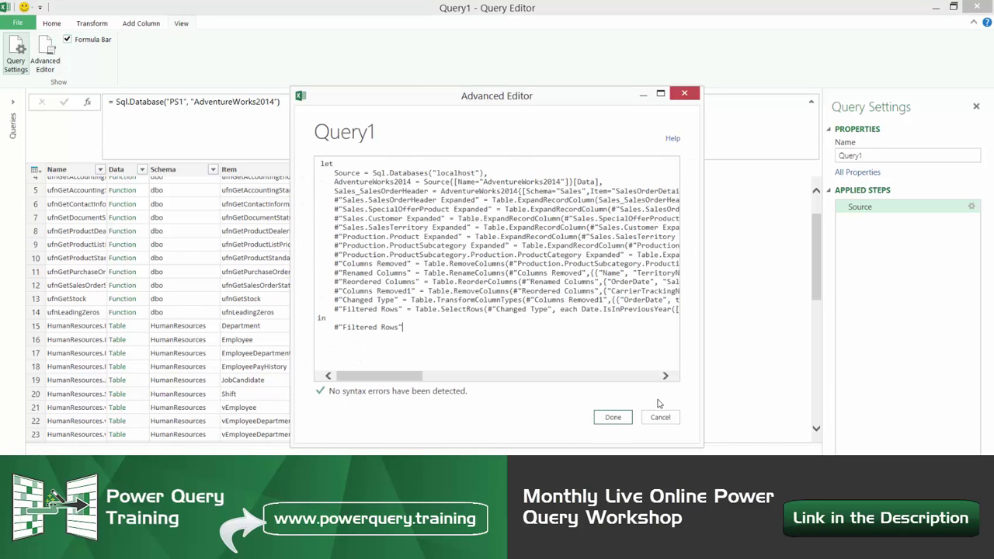
{"action": "left_click", "coordinate": [619, 419]}
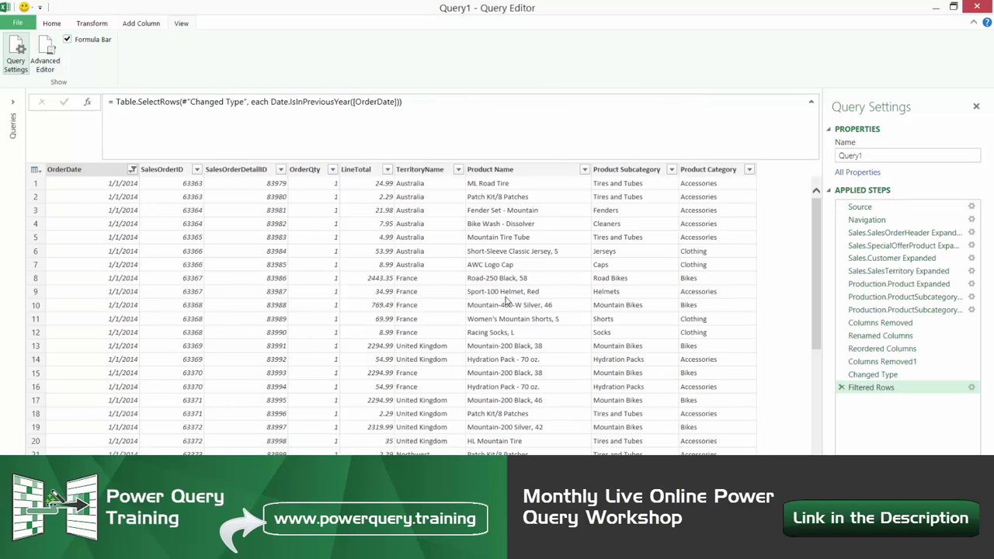
- Check the full OrderDate value list to confirm only previous-year dates remain
{"action": "left_click", "coordinate": [117, 198]}
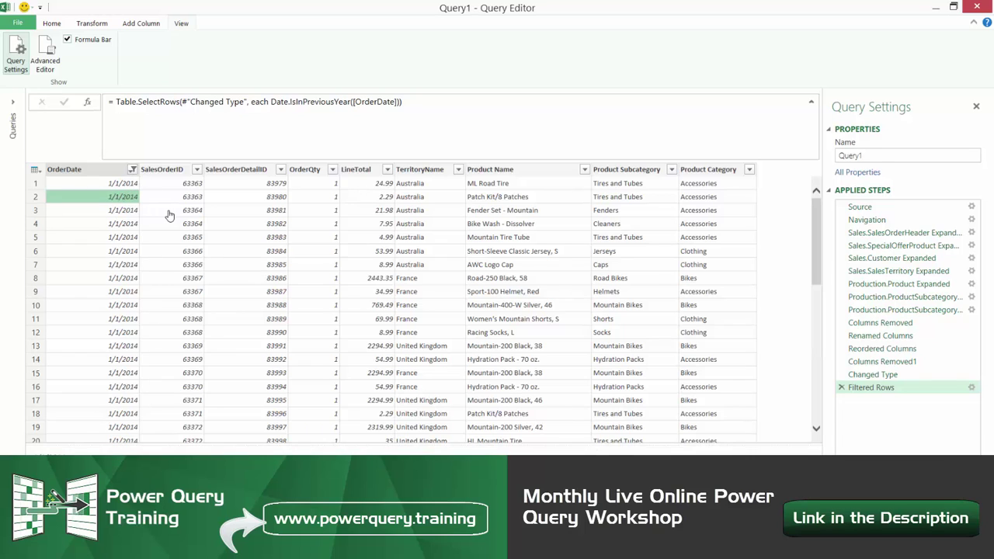
{"action": "key", "text": "alt+Down"}
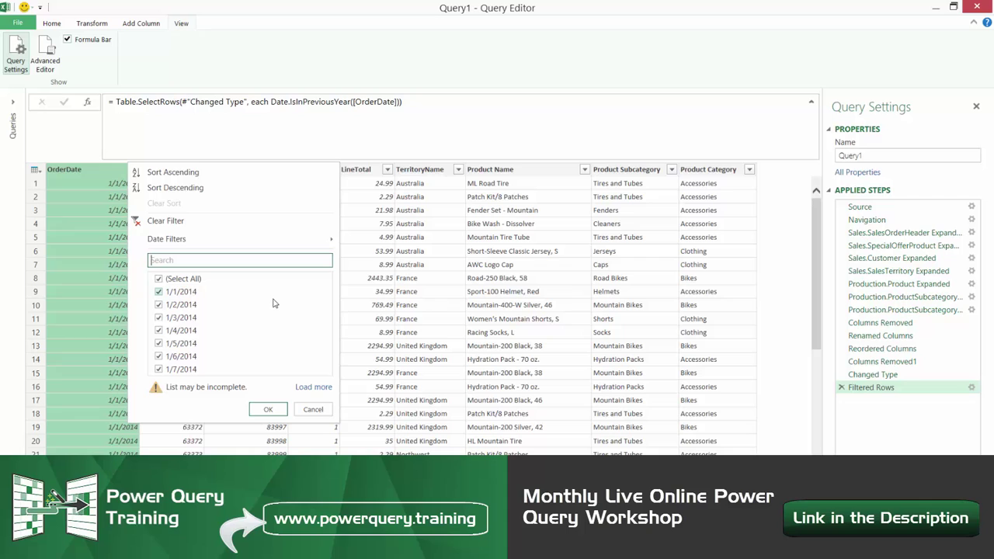
{"action": "left_click", "coordinate": [320, 388]}
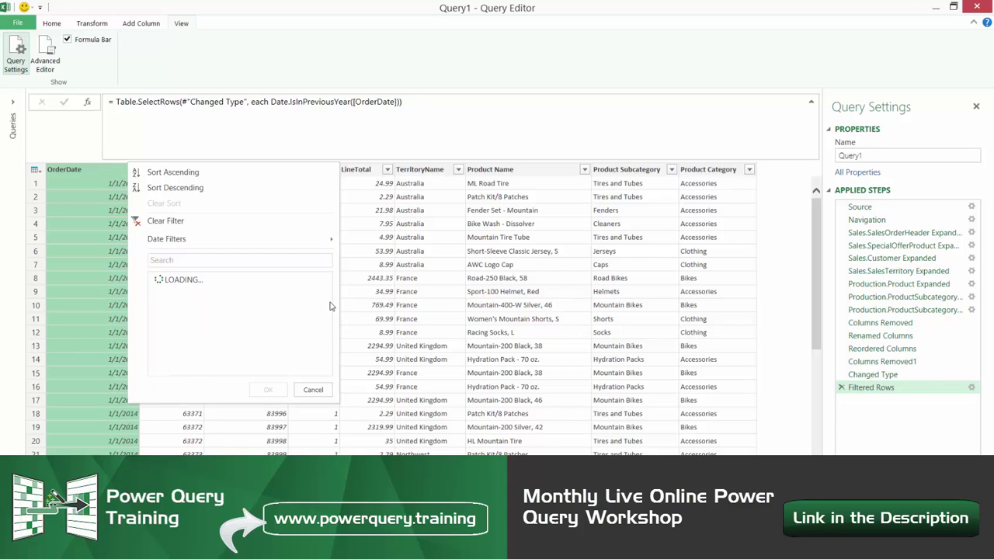
{"action": "scroll", "coordinate": [326, 373], "scroll_direction": "down", "scroll_amount": 5}
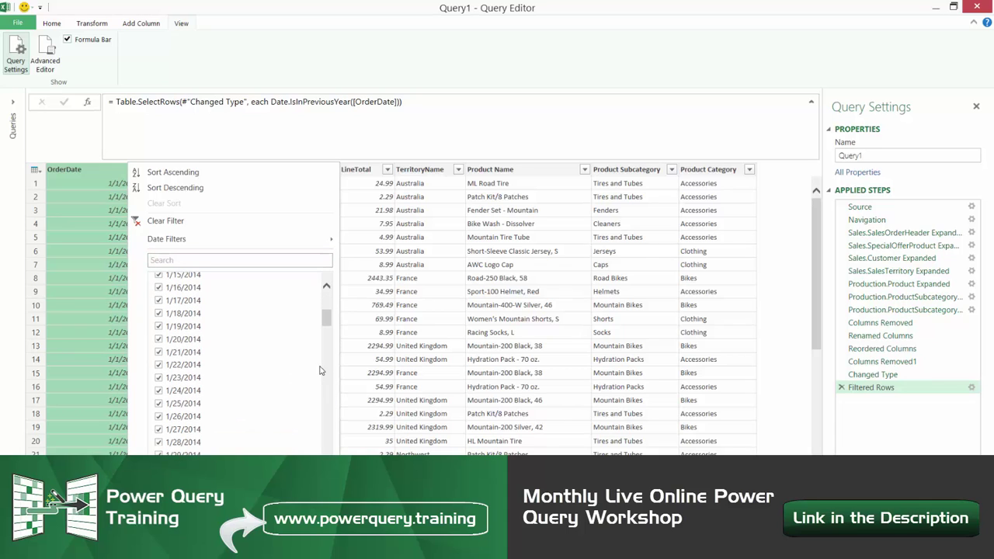
{"action": "left_click_drag", "start_coordinate": [327, 324], "coordinate": [327, 343]}
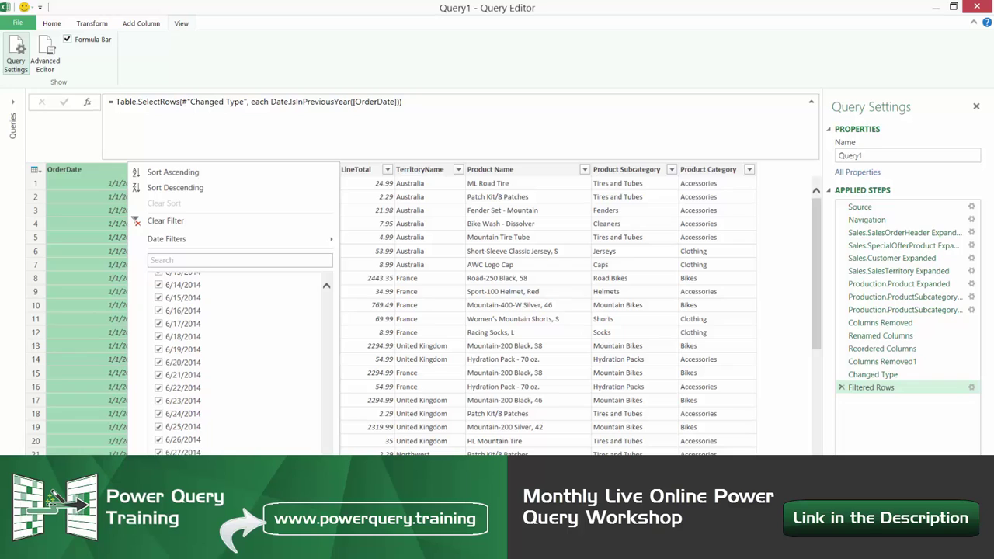
{"action": "key", "text": "Escape"}
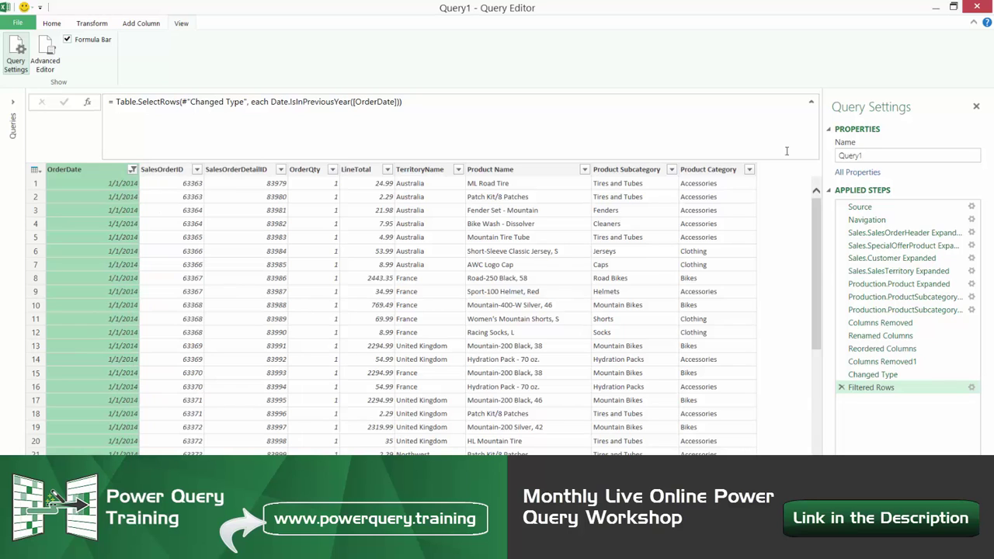
- Rename the query to SQLdb
{"action": "left_click", "coordinate": [883, 154]}
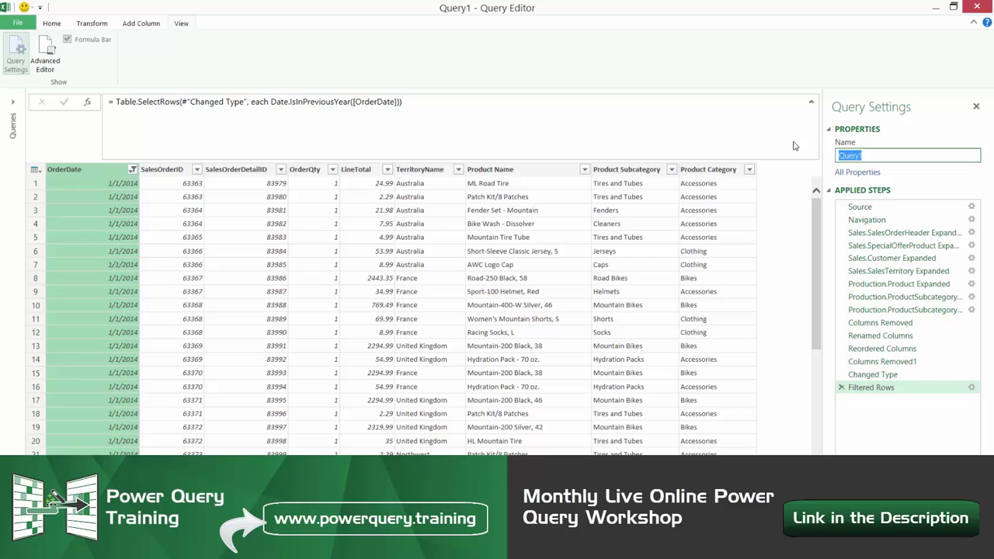
{"action": "type", "text": "SQLdb"}
{"action": "left_click", "coordinate": [57, 24]}
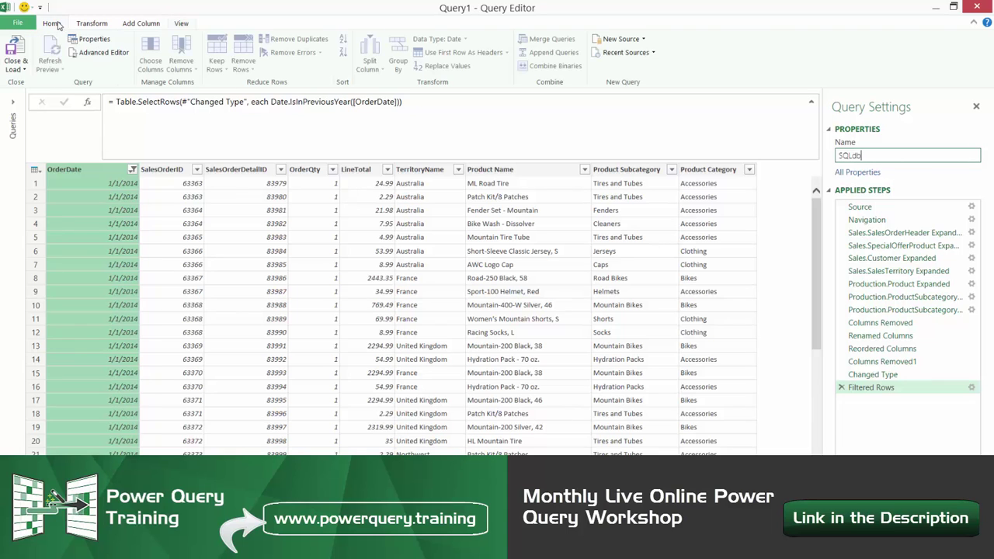
- Close & Load SQLdb with the Only Create Connection option
{"action": "left_click", "coordinate": [23, 69]}
{"action": "left_click", "coordinate": [31, 97]}
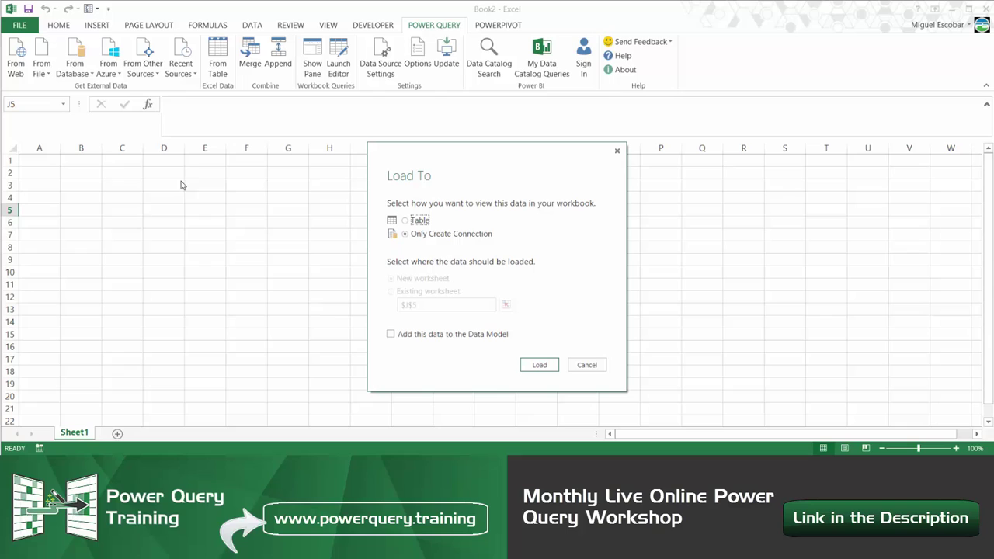
{"action": "left_click", "coordinate": [539, 364]}
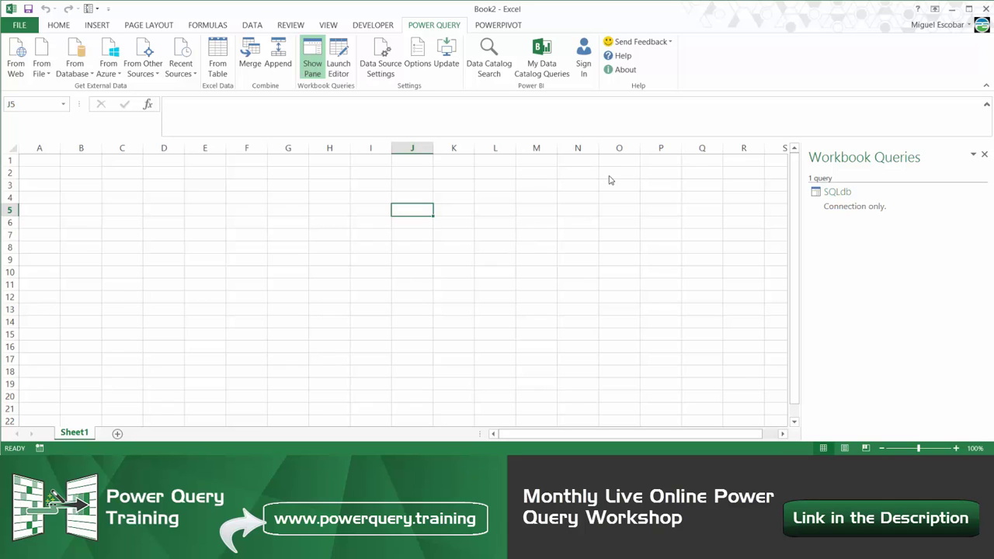
{"action": "left_click", "coordinate": [44, 68]}
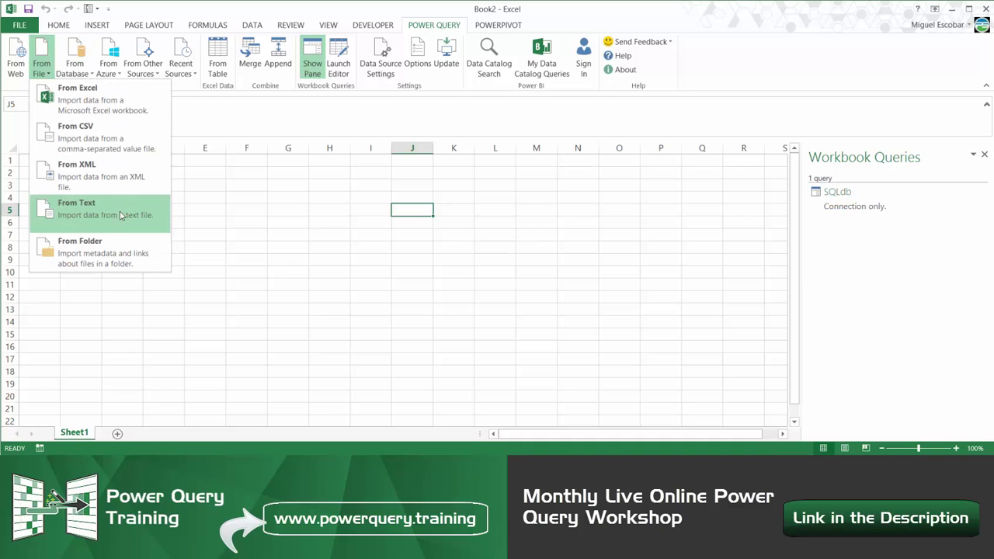
- Create a From Folder query on Google Drive\Quarterly Sales, listing 2014Q3.xlsx and 2014Q4.xlsx
{"action": "left_click", "coordinate": [111, 253]}
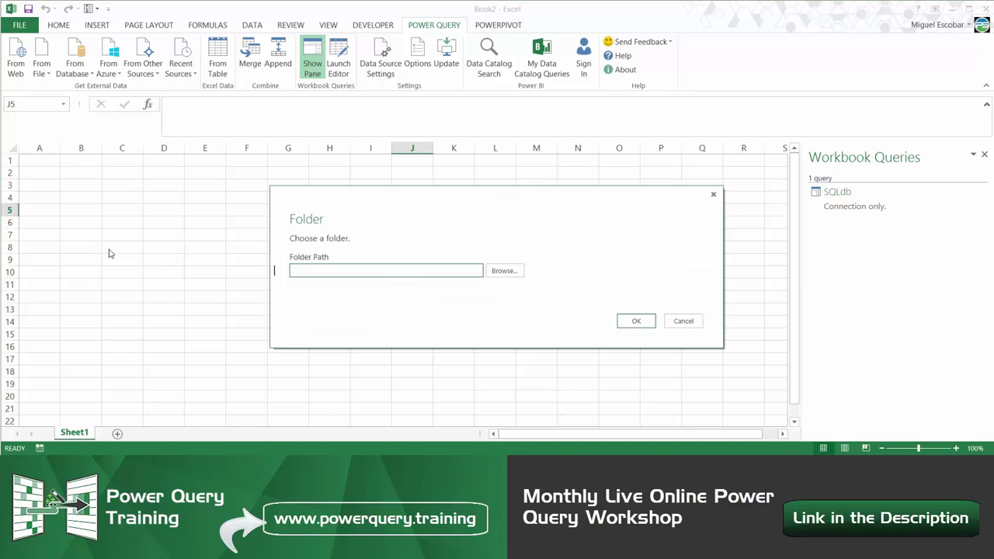
{"action": "left_click", "coordinate": [498, 278]}
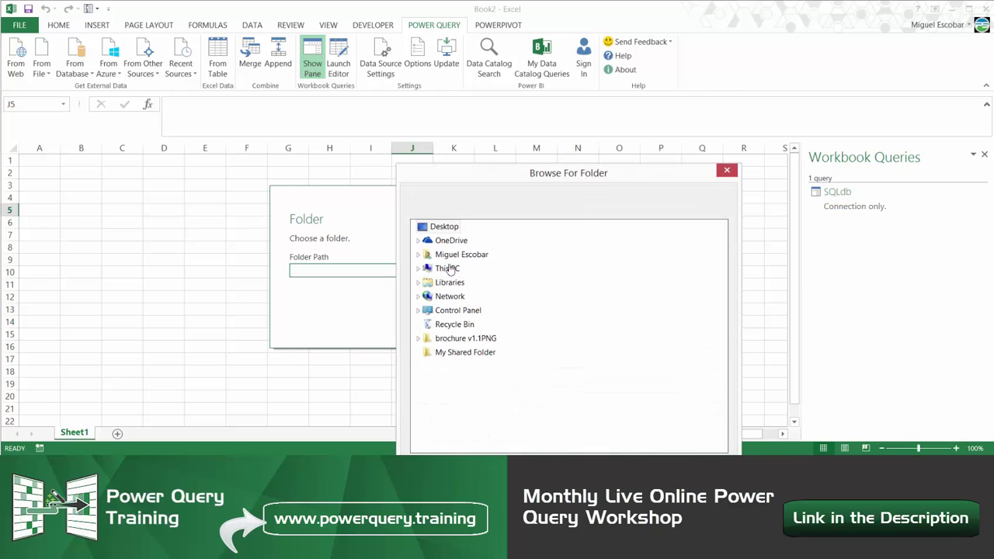
{"action": "left_click", "coordinate": [418, 255]}
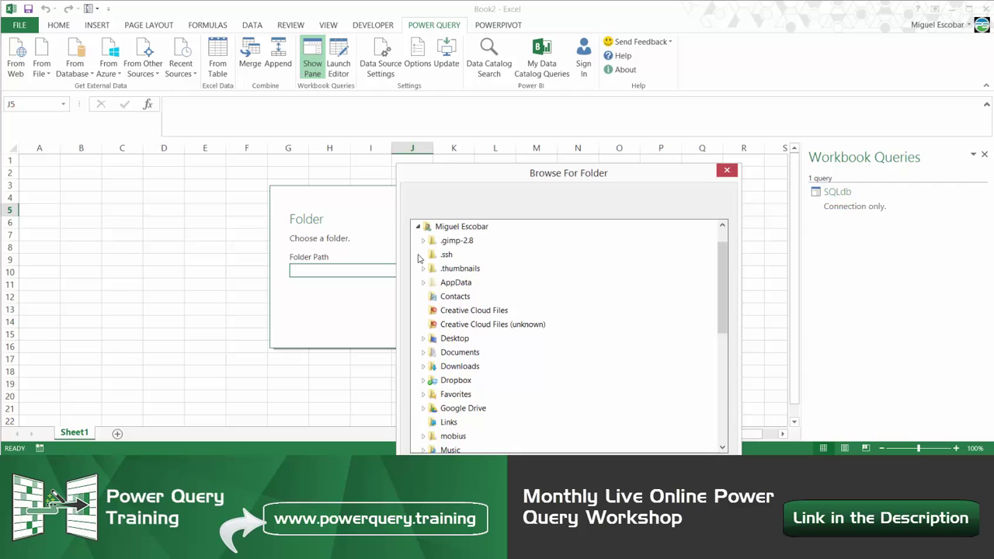
{"action": "left_click_drag", "start_coordinate": [723, 324], "coordinate": [728, 389]}
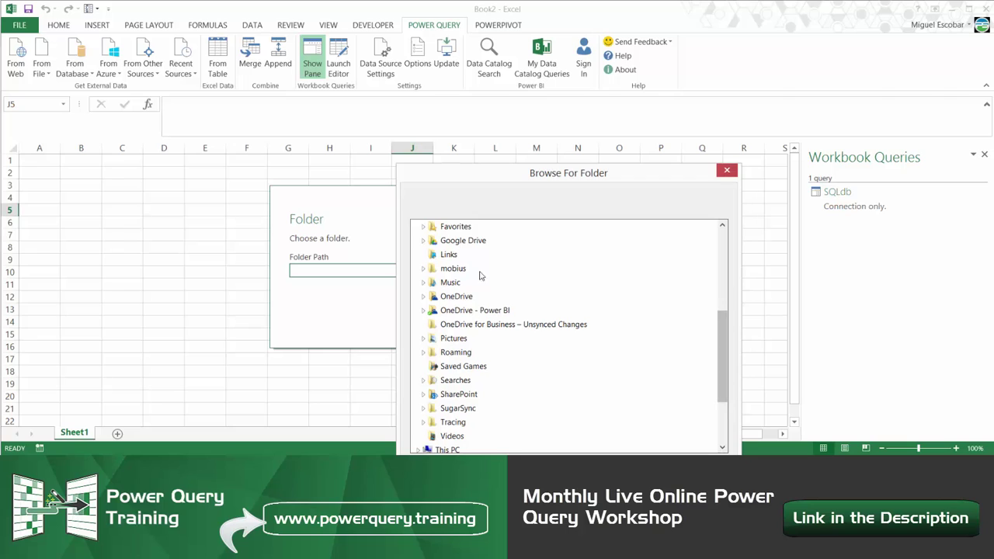
{"action": "double_click", "coordinate": [459, 240]}
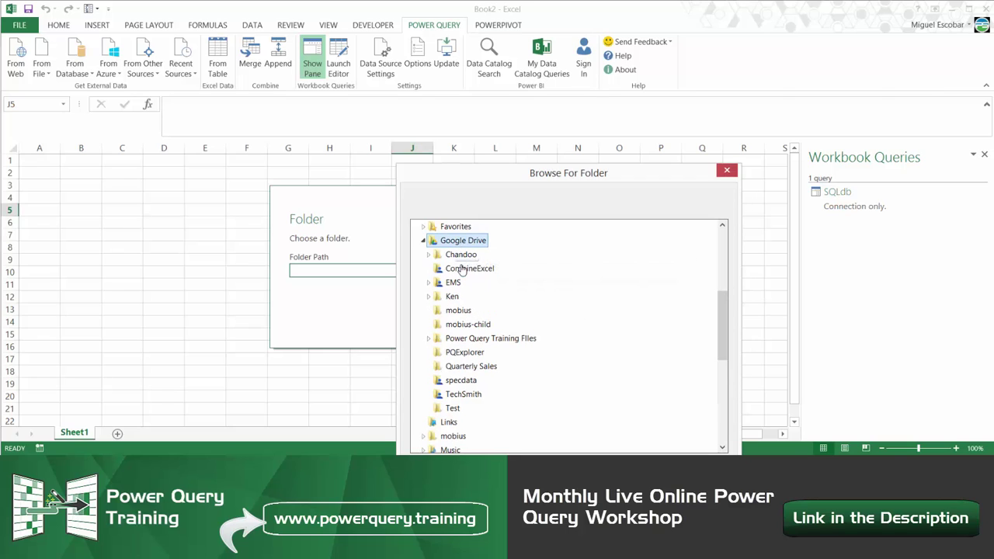
{"action": "left_click", "coordinate": [466, 366]}
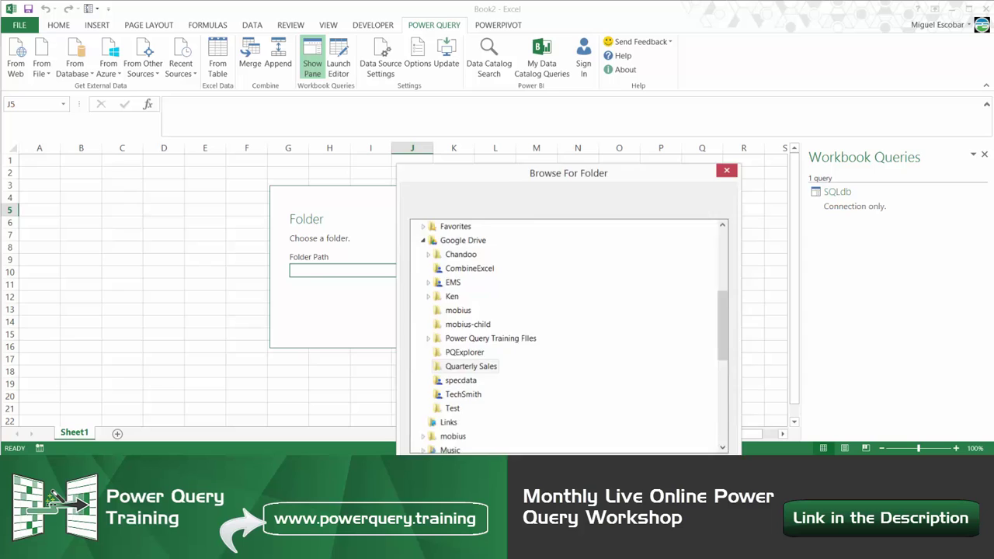
{"action": "key", "text": "Return"}
{"action": "left_click", "coordinate": [629, 321]}
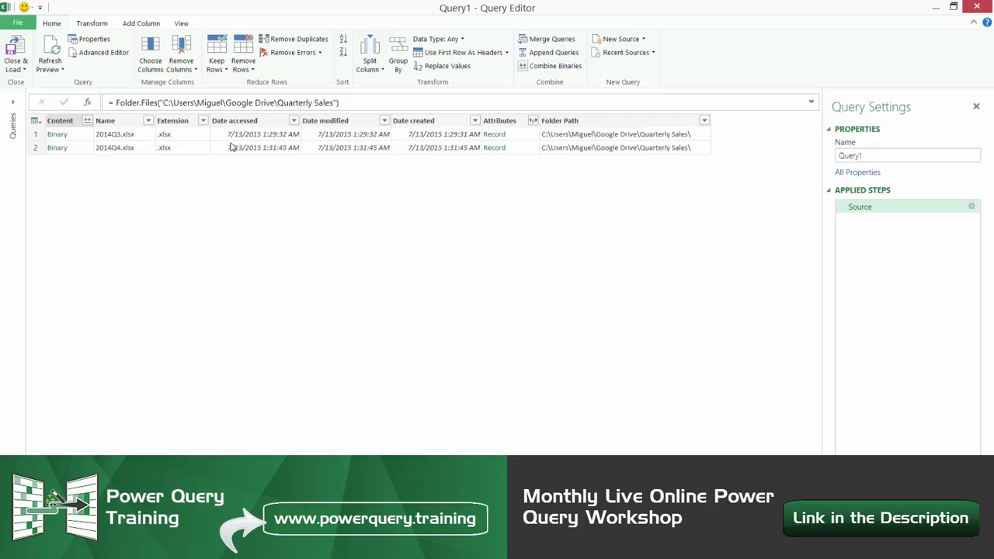
- Remove every column except Content from the folder file list
{"action": "left_click", "coordinate": [66, 122]}
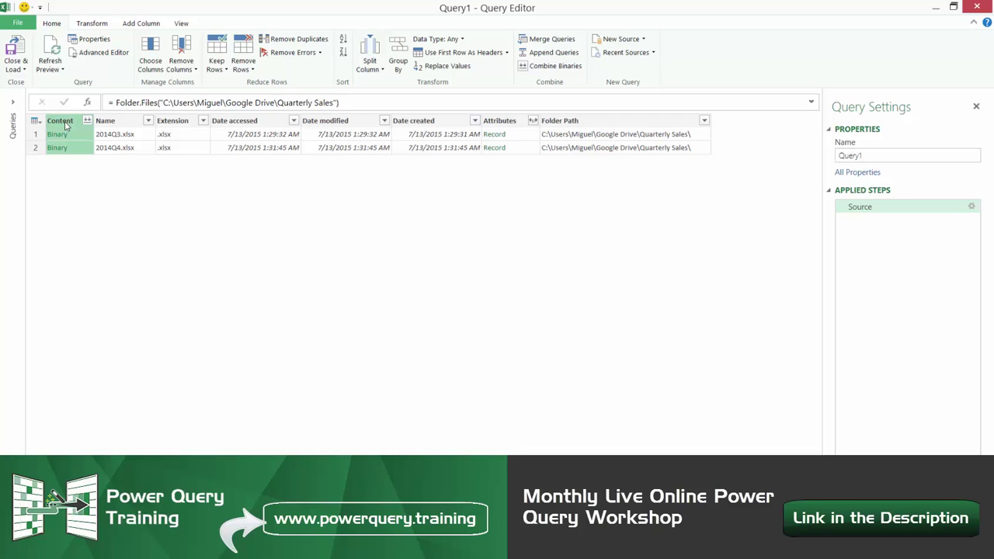
{"action": "right_click", "coordinate": [71, 125]}
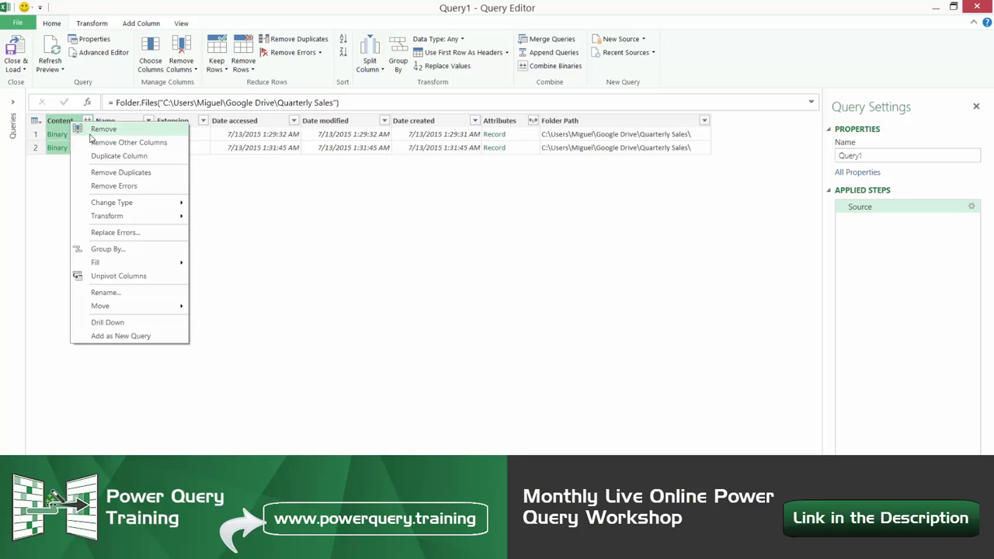
{"action": "left_click", "coordinate": [88, 145]}
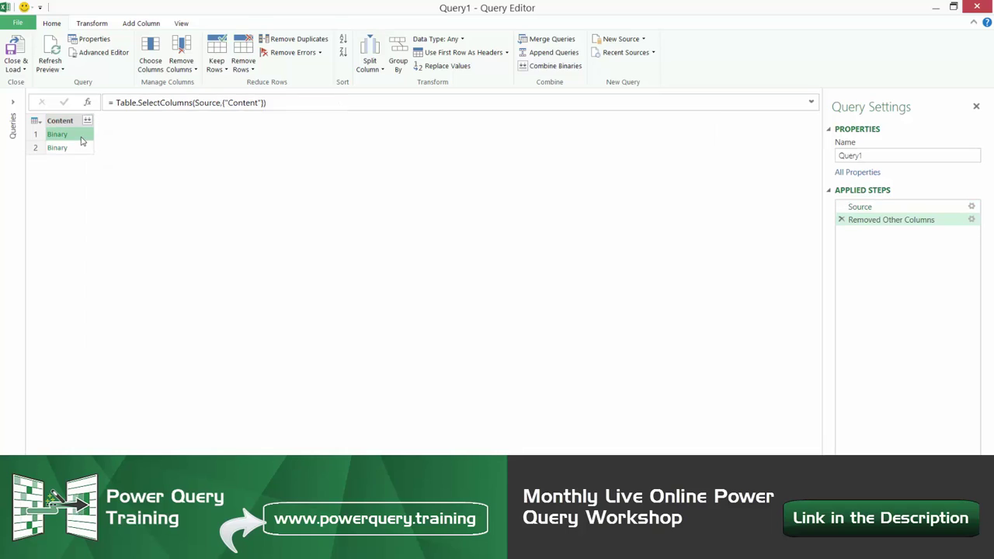
{"action": "left_click", "coordinate": [81, 150]}
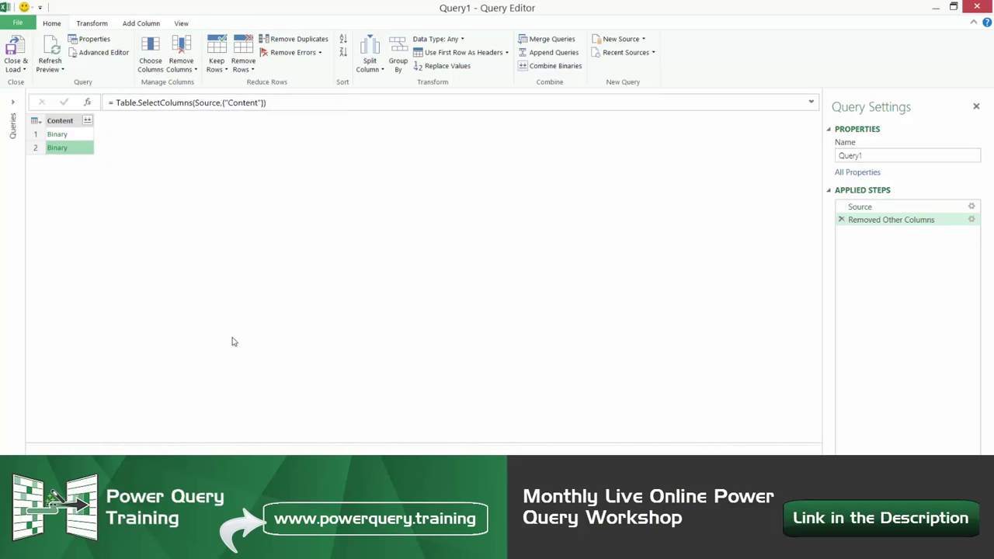
{"action": "left_click", "coordinate": [140, 22]}
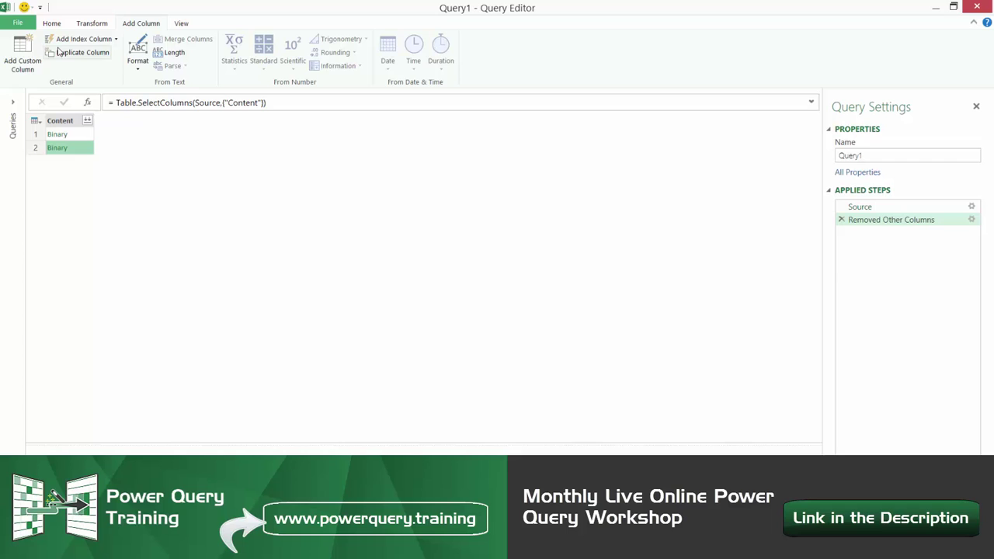
- Add a Custom column with the formula Excel.Workbook([Content], true)
{"action": "left_click", "coordinate": [28, 45]}
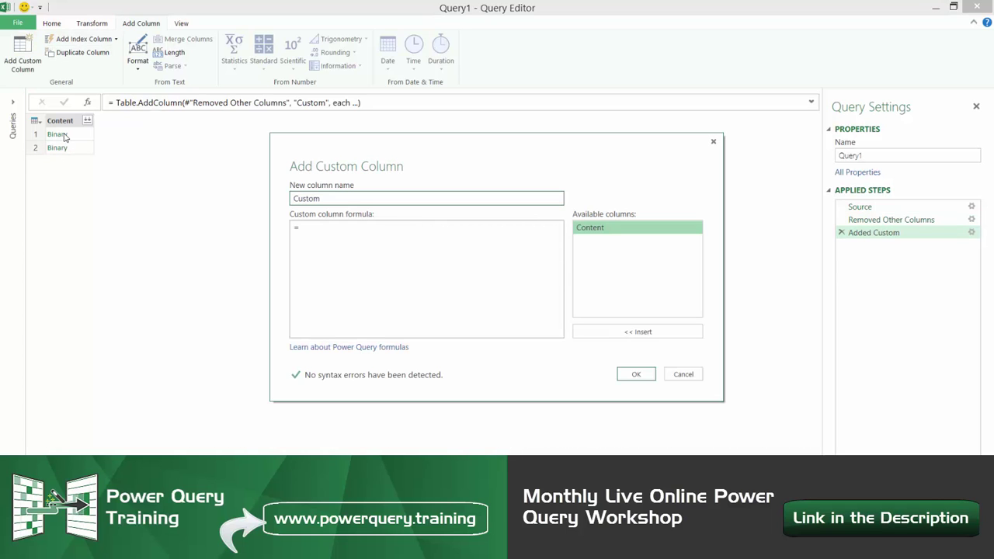
{"action": "left_click", "coordinate": [314, 240]}
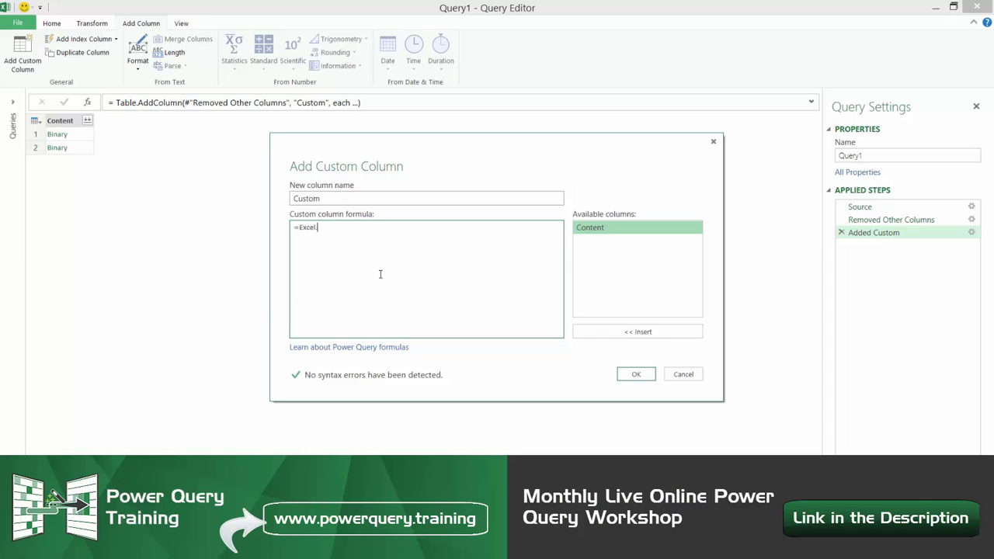
{"action": "type", "text": "Excel.w"}
{"action": "type", "text": "orkbook*"}
{"action": "key", "text": "BackSpace"}
{"action": "type", "text": "("}
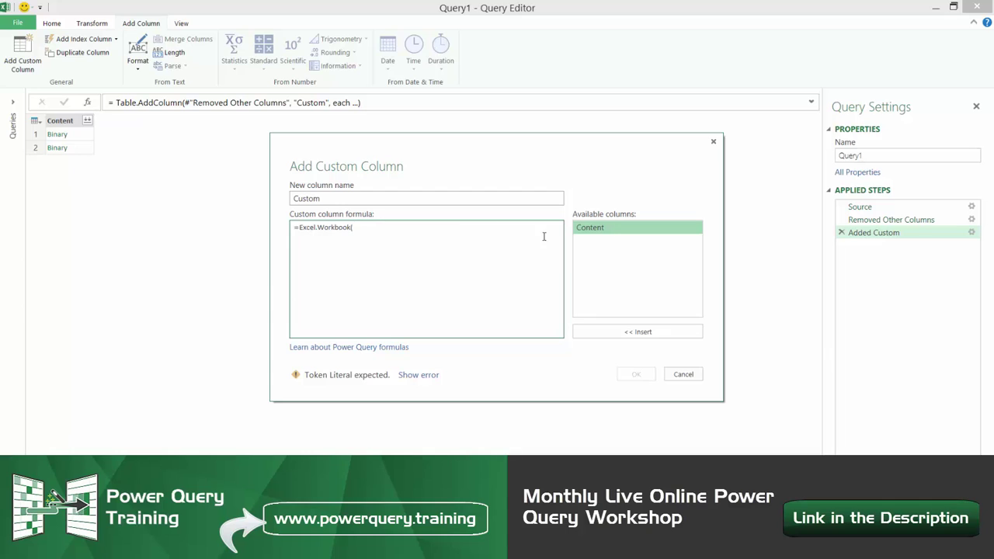
{"action": "double_click", "coordinate": [590, 228]}
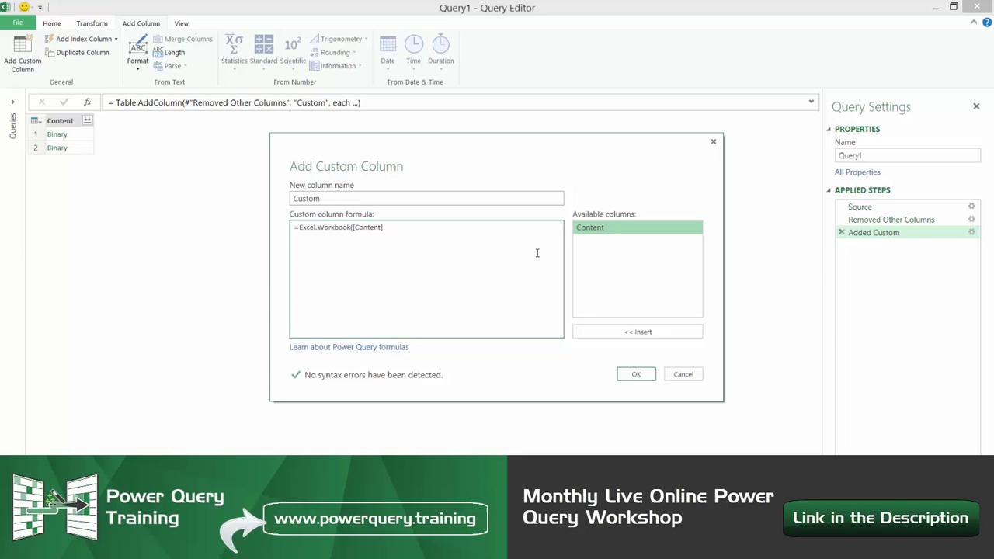
{"action": "type", "text": ", "}
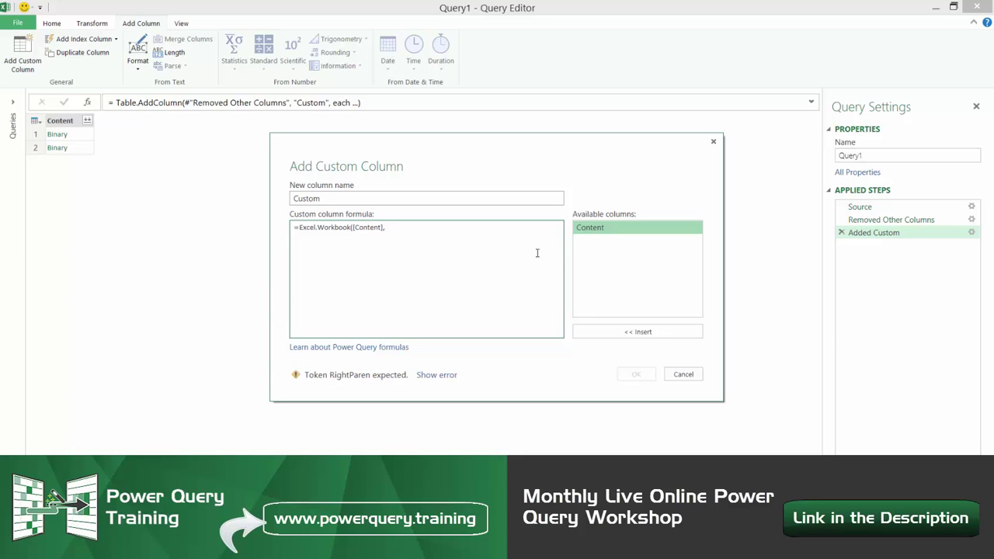
{"action": "type", "text": "true"}
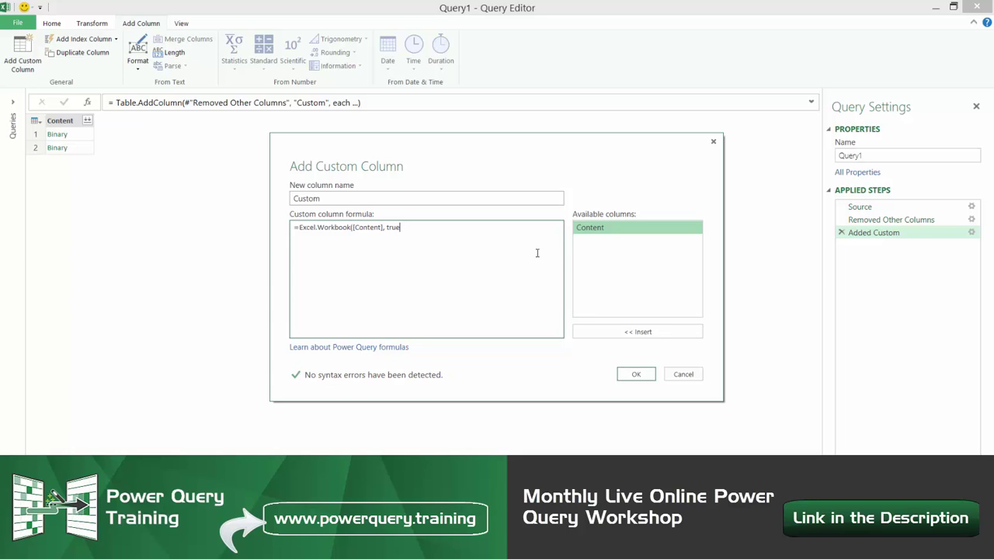
{"action": "left_click", "coordinate": [634, 374]}
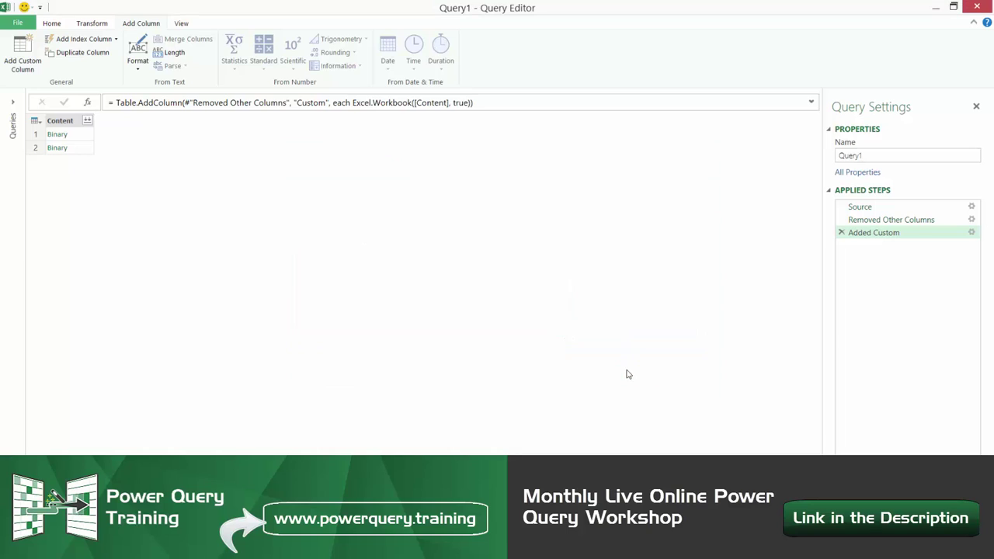
- Remove the binary Content column
{"action": "left_click", "coordinate": [64, 121]}
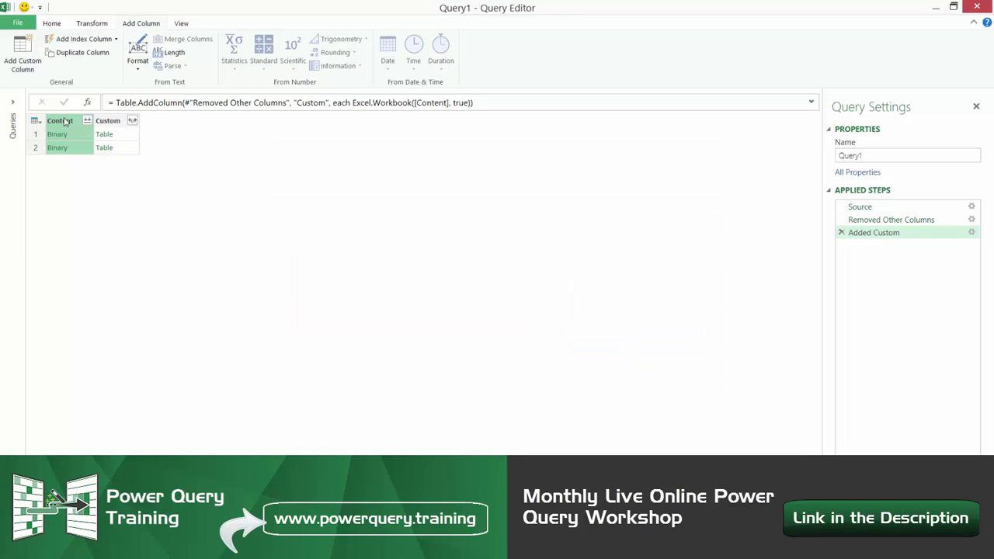
{"action": "right_click", "coordinate": [65, 120]}
{"action": "left_click", "coordinate": [85, 126]}
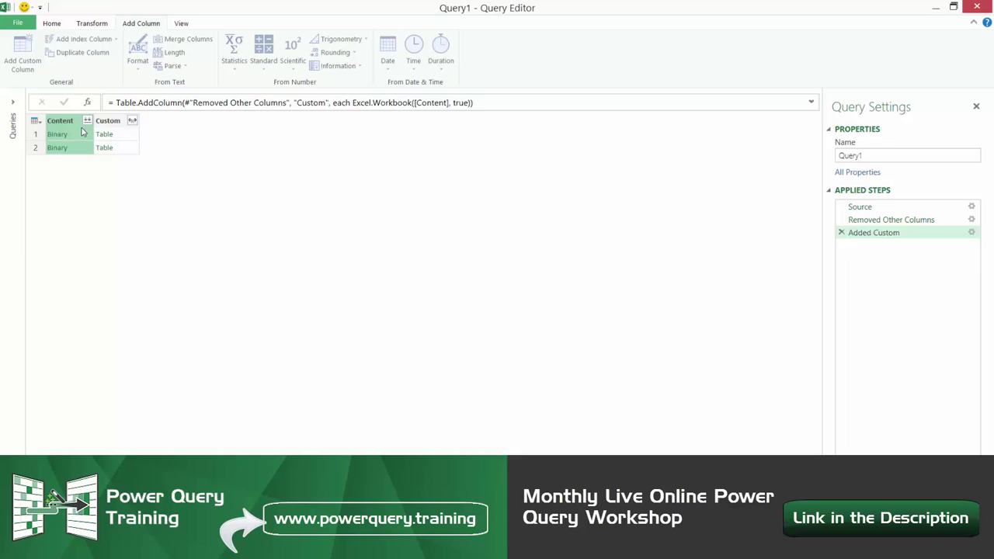
- Expand the Custom column keeping all its columns: Name, Data, Item, Kind and Hidden
{"action": "left_click", "coordinate": [81, 138]}
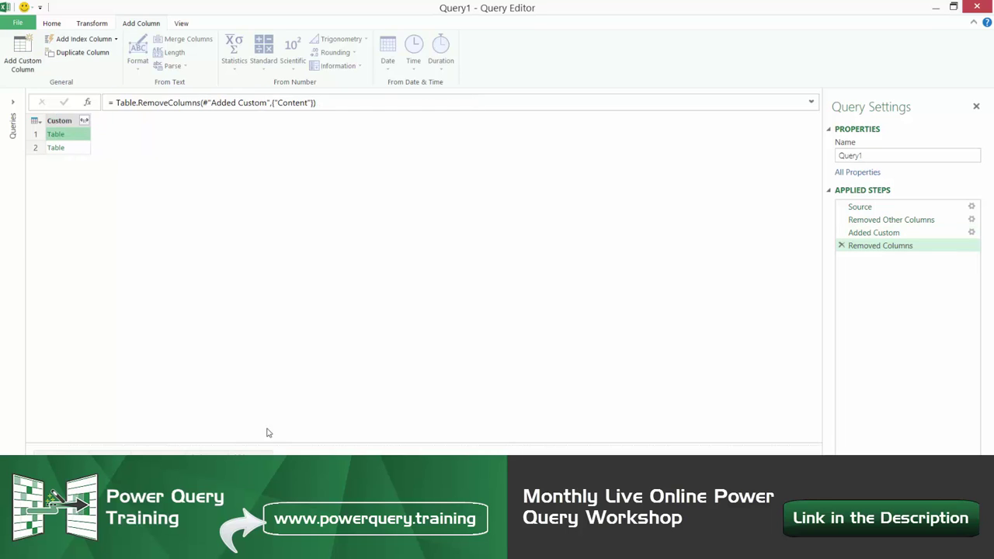
{"action": "left_click", "coordinate": [84, 120]}
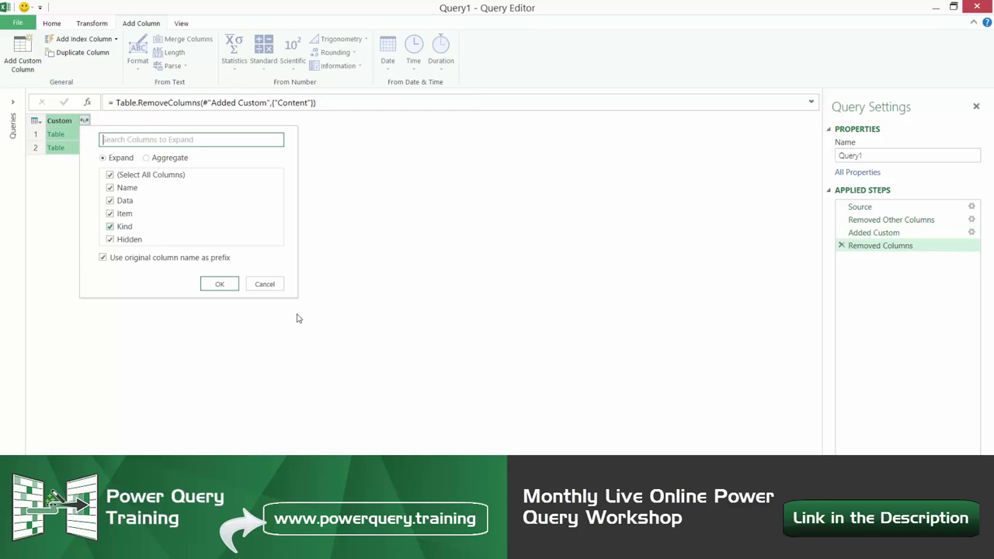
{"action": "left_click", "coordinate": [223, 285]}
- Preview the August, November and December sheet tables in an enlarged editor window
{"action": "left_click_drag", "start_coordinate": [485, 7], "coordinate": [338, 26]}
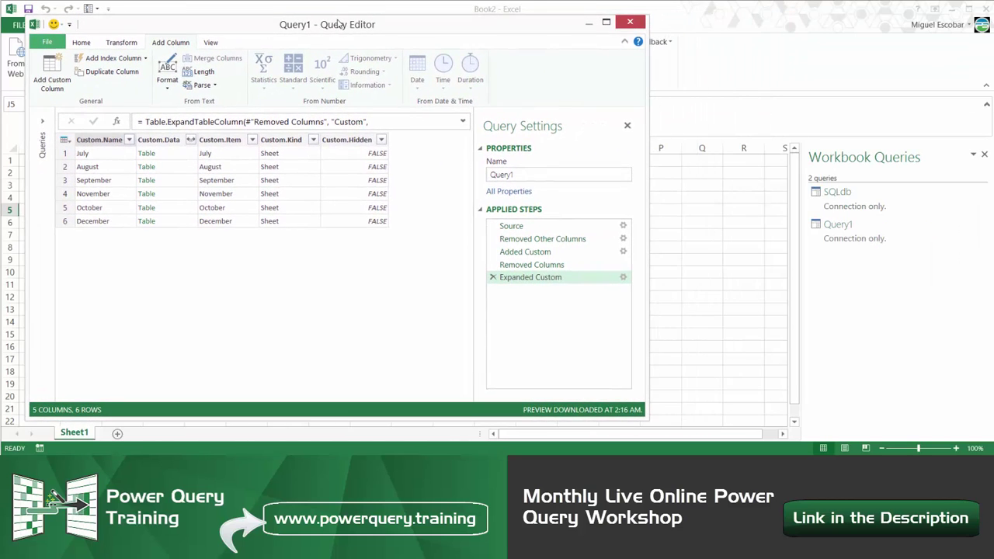
{"action": "left_click", "coordinate": [178, 166]}
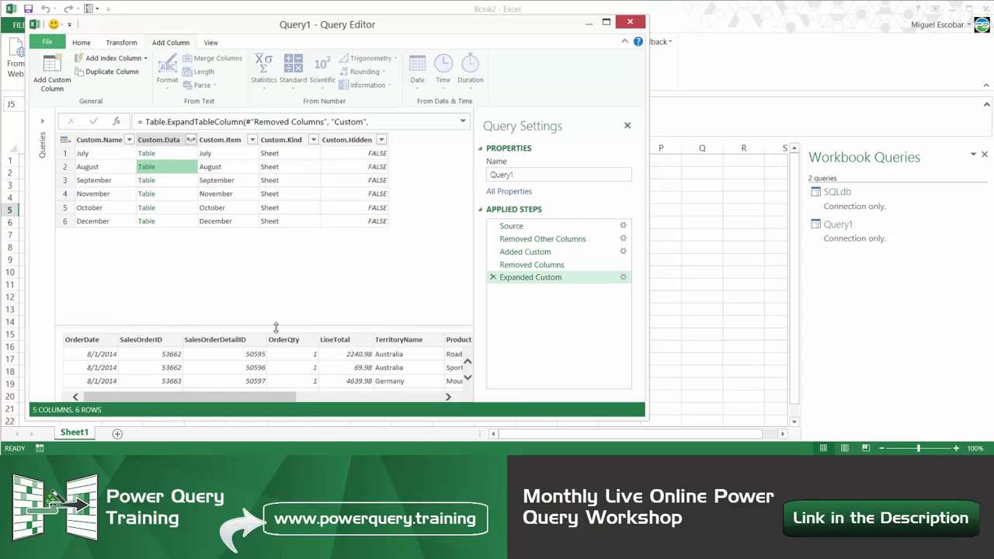
{"action": "left_click_drag", "start_coordinate": [277, 330], "coordinate": [269, 274]}
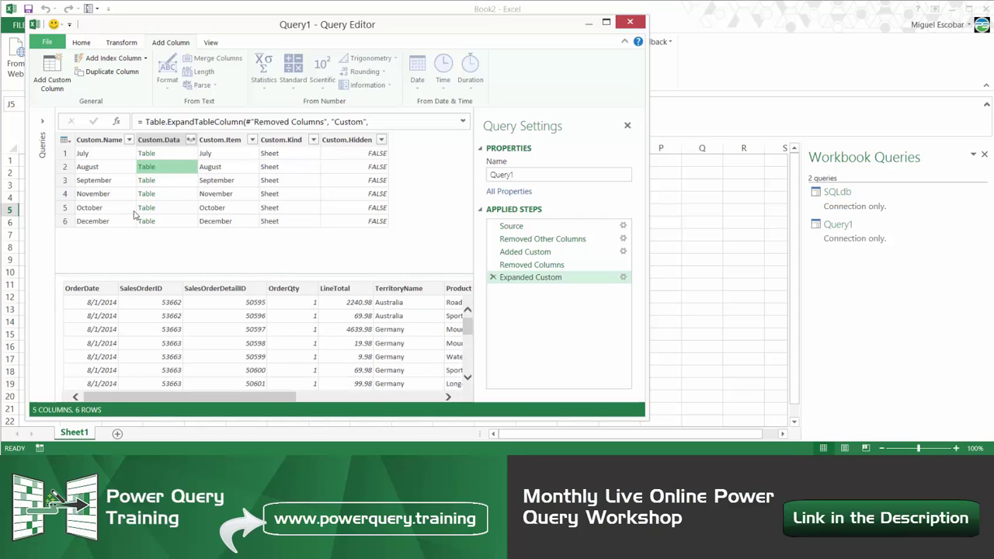
{"action": "left_click", "coordinate": [168, 194]}
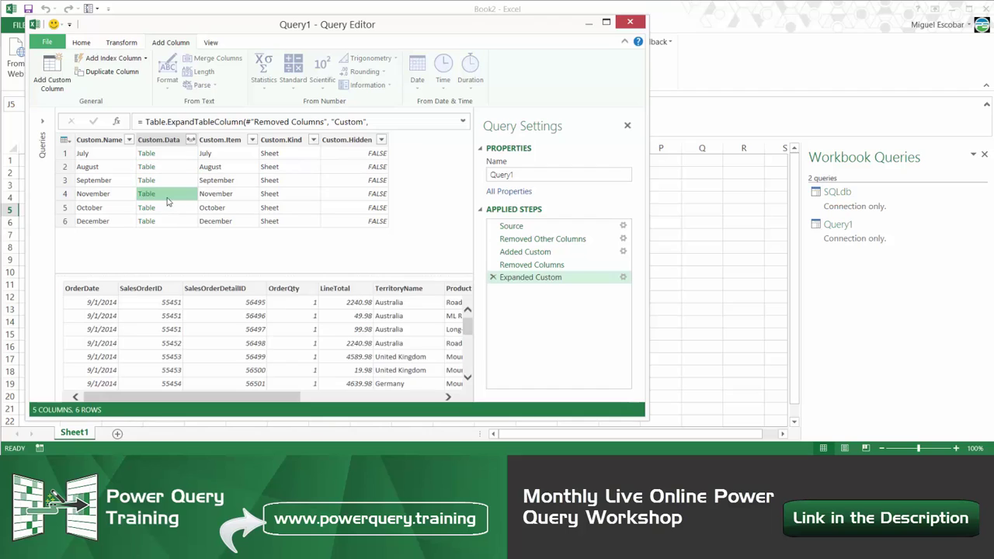
{"action": "left_click", "coordinate": [167, 221]}
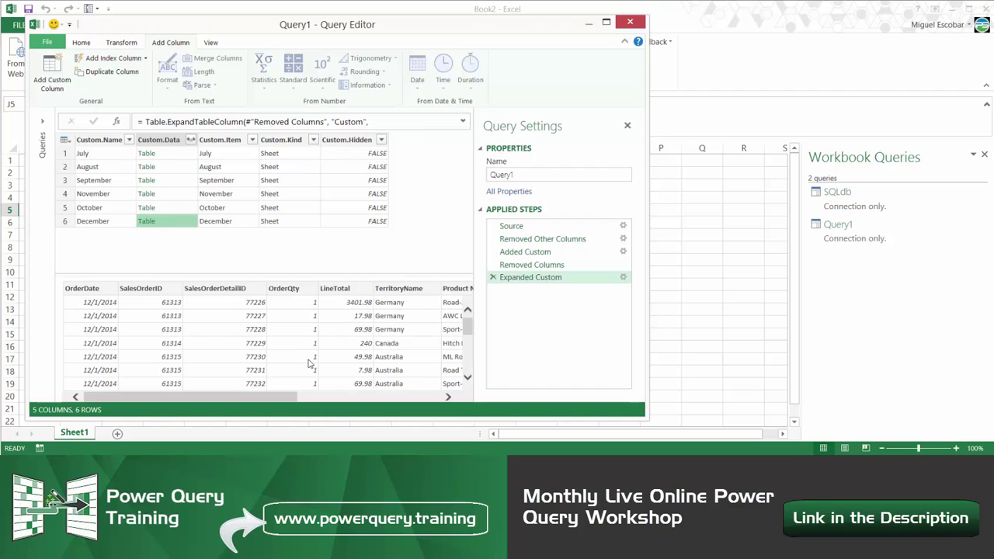
{"action": "left_click", "coordinate": [185, 197]}
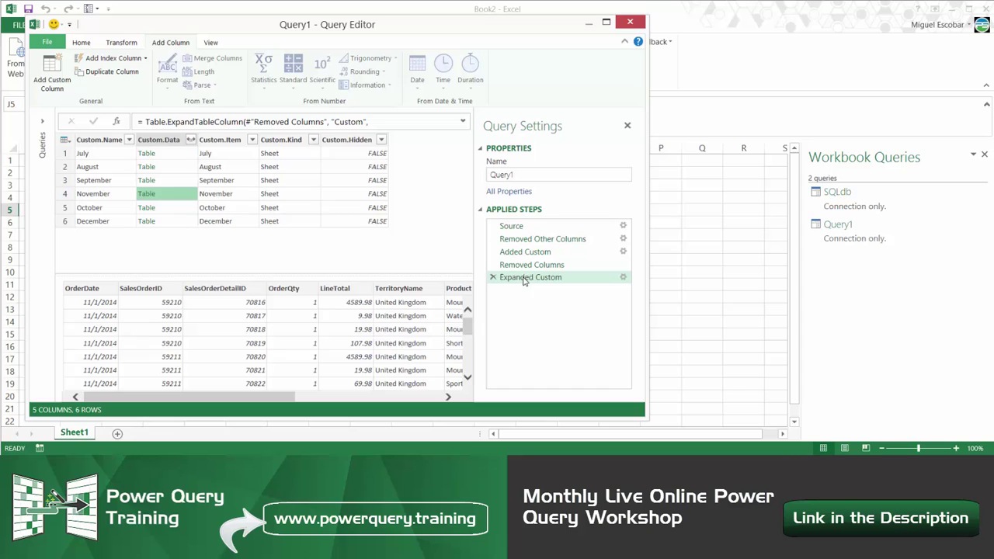
{"action": "left_click_drag", "start_coordinate": [647, 383], "coordinate": [868, 383]}
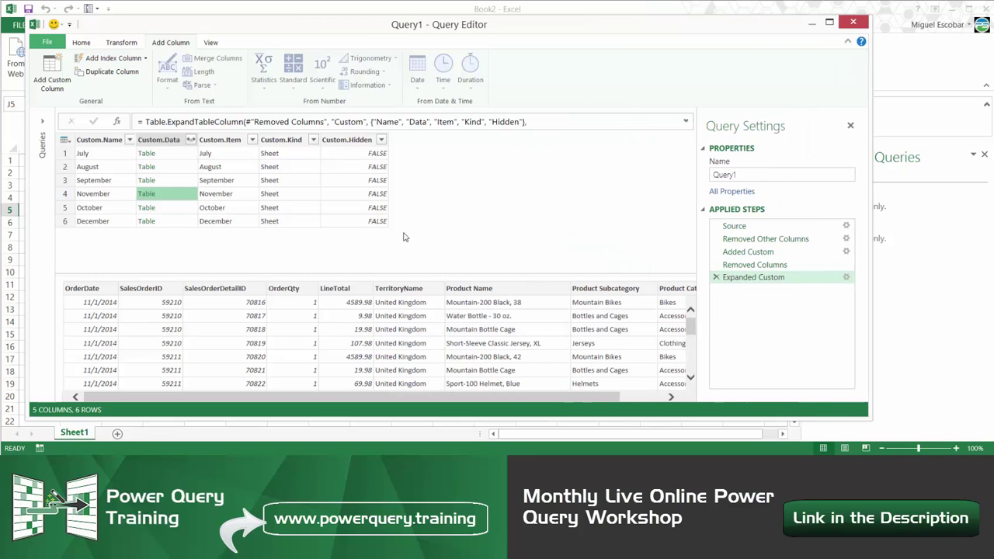
- Expand Custom.Data with all columns and review the Table.ExpandTableColumn formula's column-name lists
{"action": "left_click", "coordinate": [190, 140]}
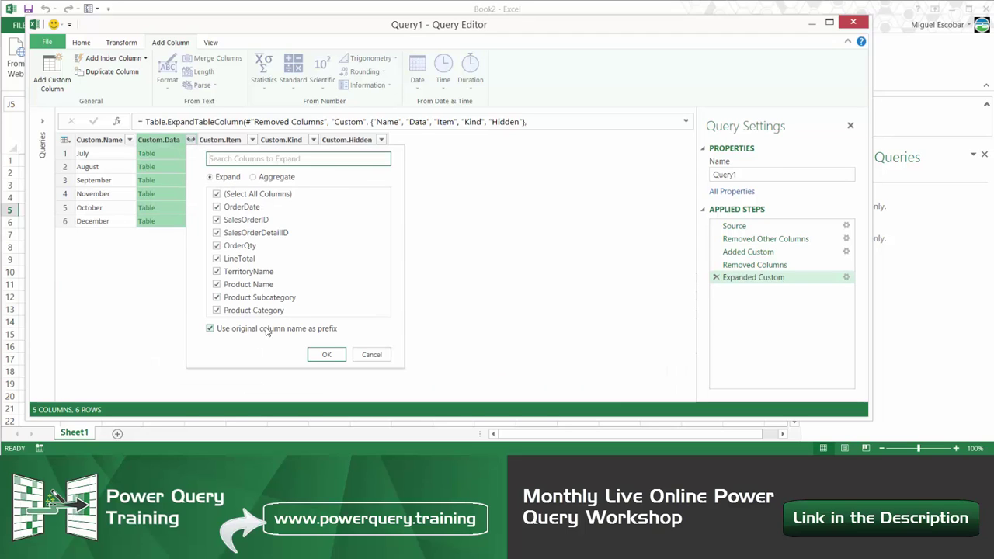
{"action": "left_click", "coordinate": [323, 354]}
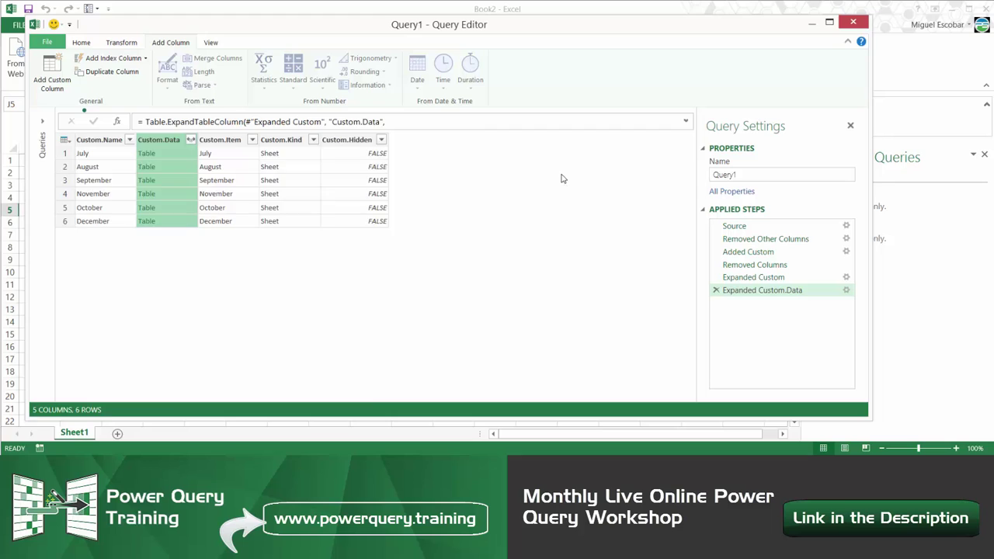
{"action": "left_click", "coordinate": [687, 122]}
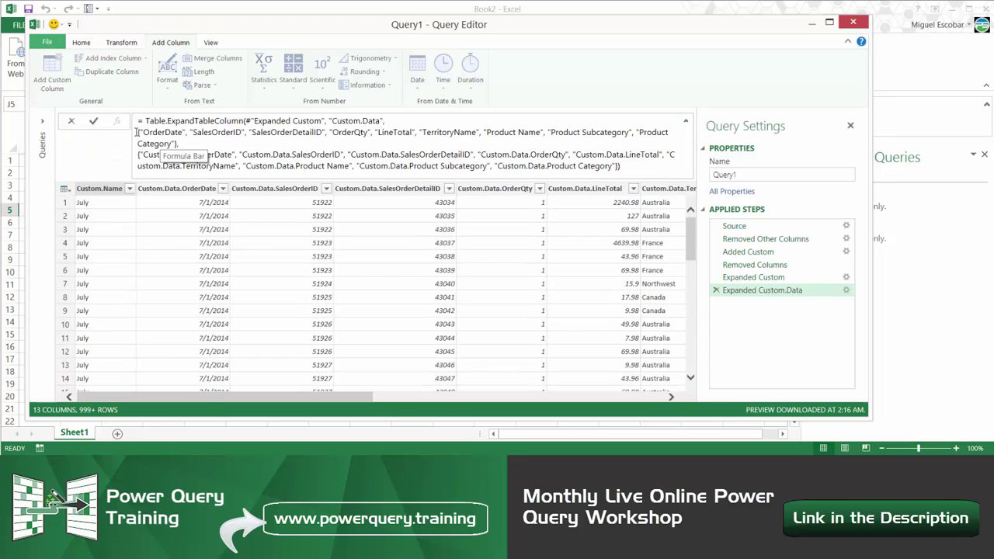
{"action": "left_click_drag", "start_coordinate": [136, 132], "coordinate": [658, 378]}
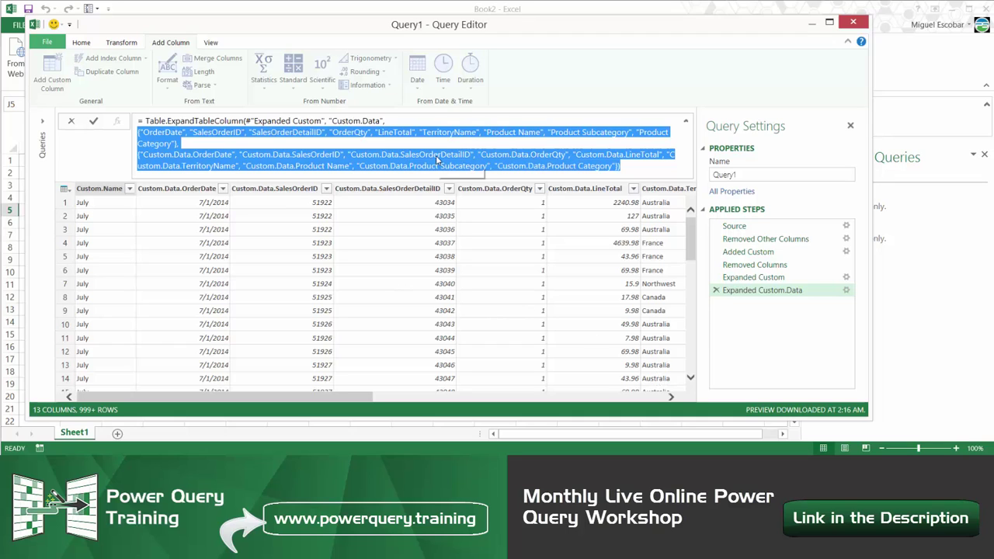
{"action": "left_click", "coordinate": [183, 153]}
{"action": "left_click_drag", "start_coordinate": [185, 143], "coordinate": [164, 161]}
{"action": "left_click", "coordinate": [137, 132]}
{"action": "left_click", "coordinate": [168, 155]}
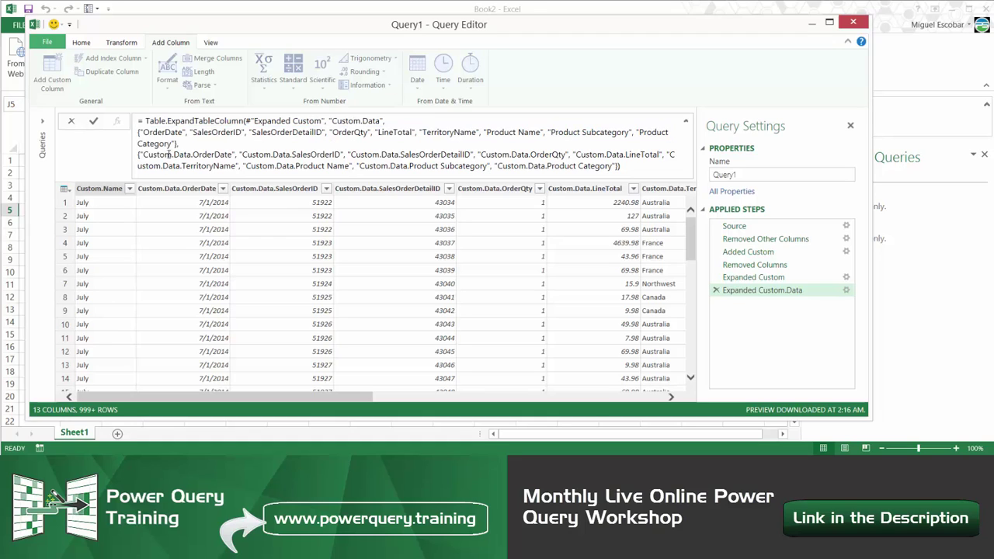
{"action": "left_click_drag", "start_coordinate": [176, 186], "coordinate": [645, 453]}
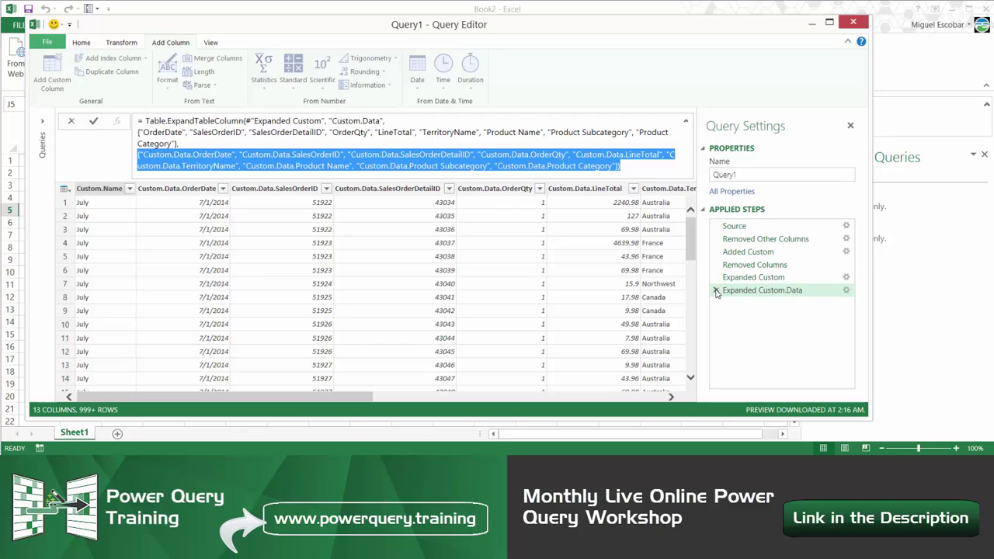
{"action": "key", "text": "Escape"}
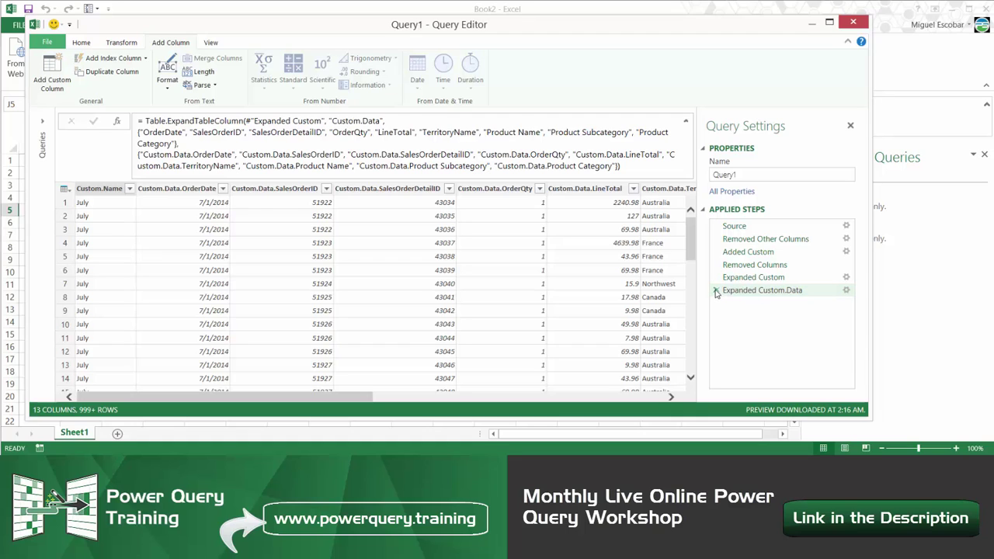
- Delete the Expanded Custom.Data step and drill down Custom.Data into a list of six monthly tables
{"action": "left_click", "coordinate": [716, 292]}
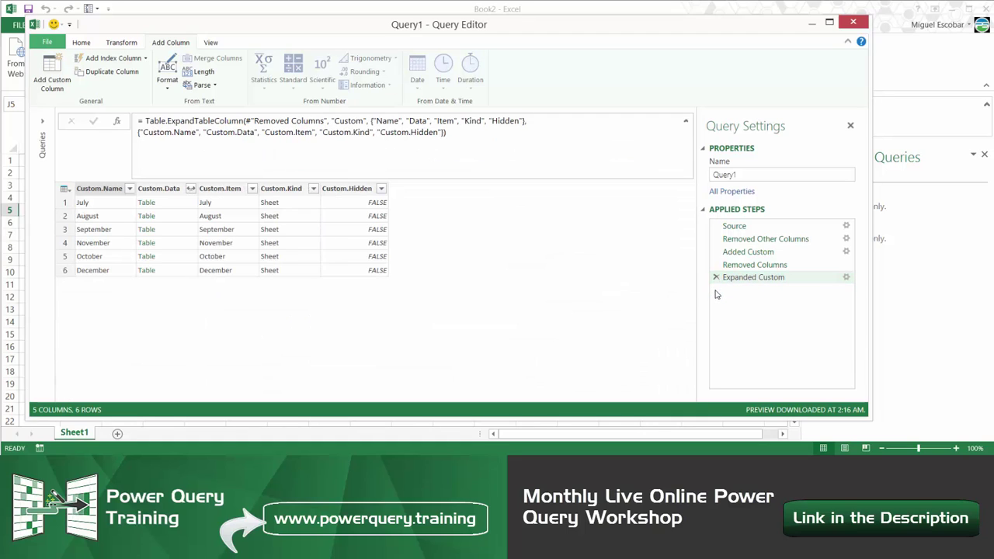
{"action": "left_click", "coordinate": [174, 195]}
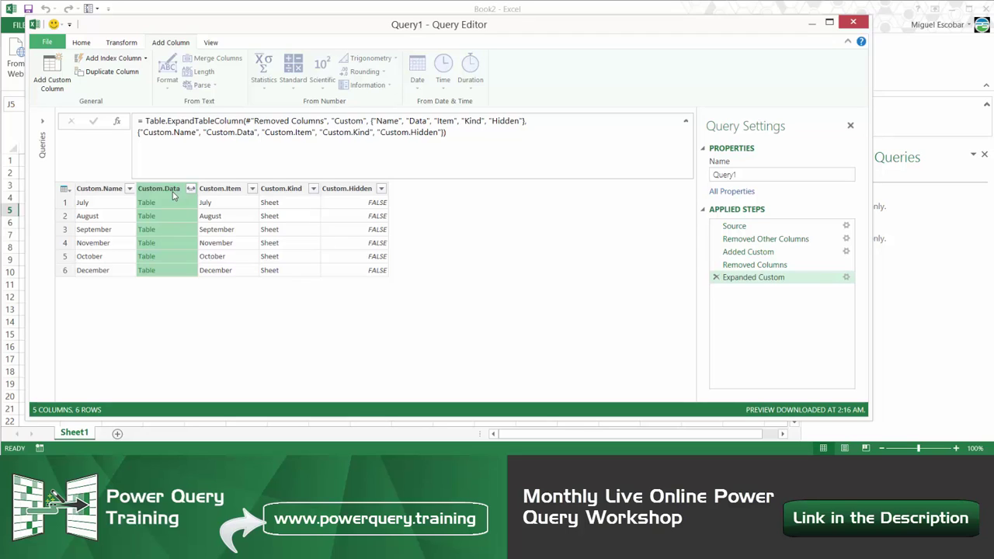
{"action": "right_click", "coordinate": [174, 196]}
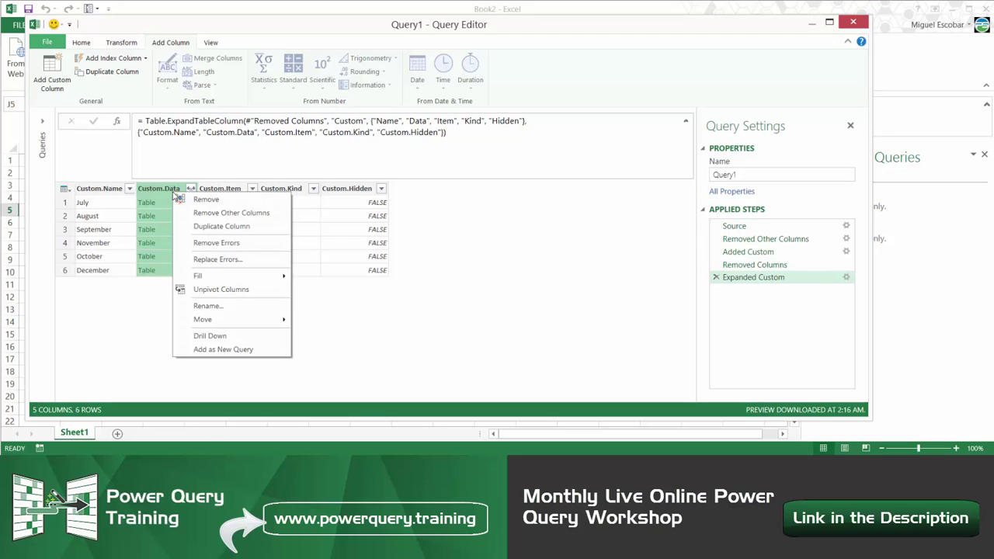
{"action": "left_click", "coordinate": [208, 339]}
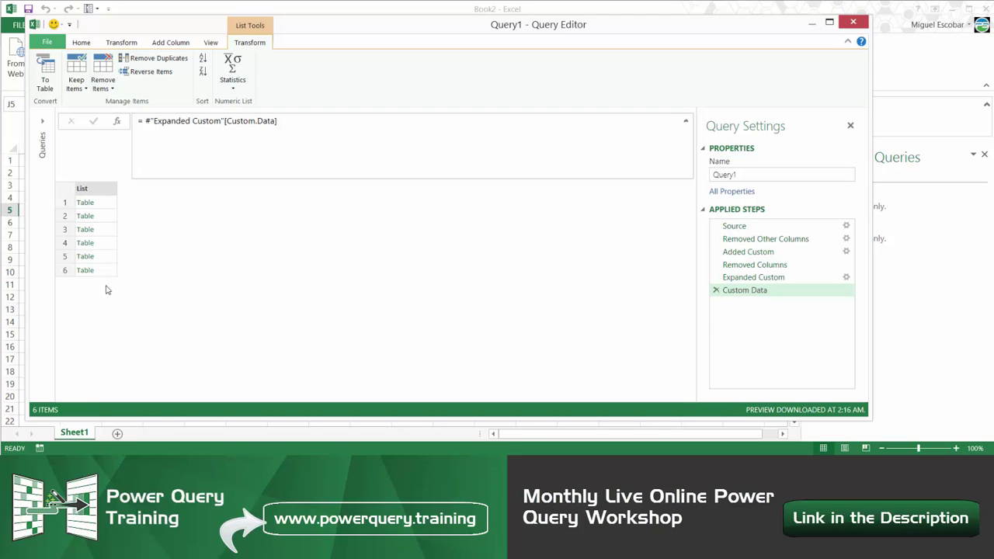
{"action": "left_click", "coordinate": [144, 156]}
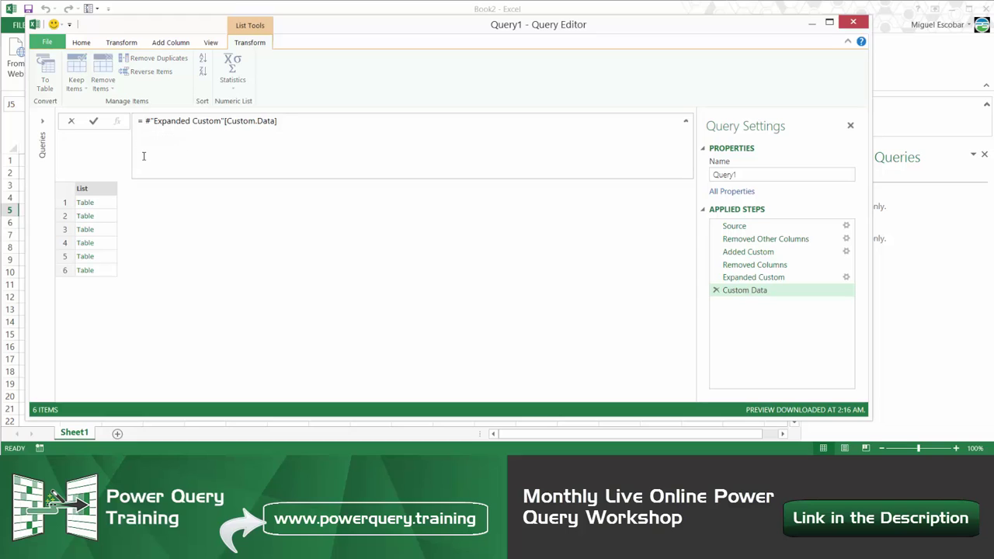
- Wrap the formula as Table.Combine(#"Expanded Custom"[Custom.Data]) to stack the six sheets
{"action": "type", "text": "Tab"}
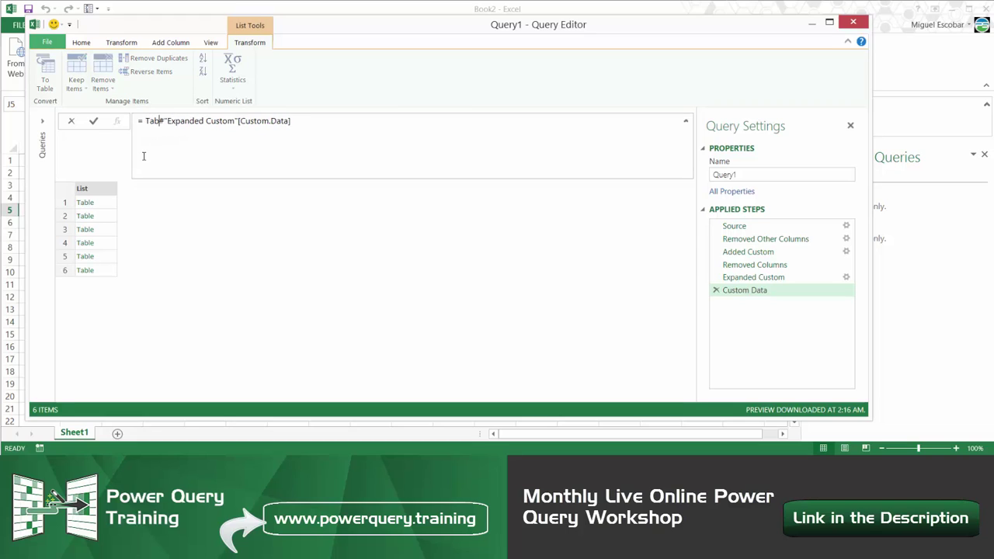
{"action": "type", "text": "le.Combine"}
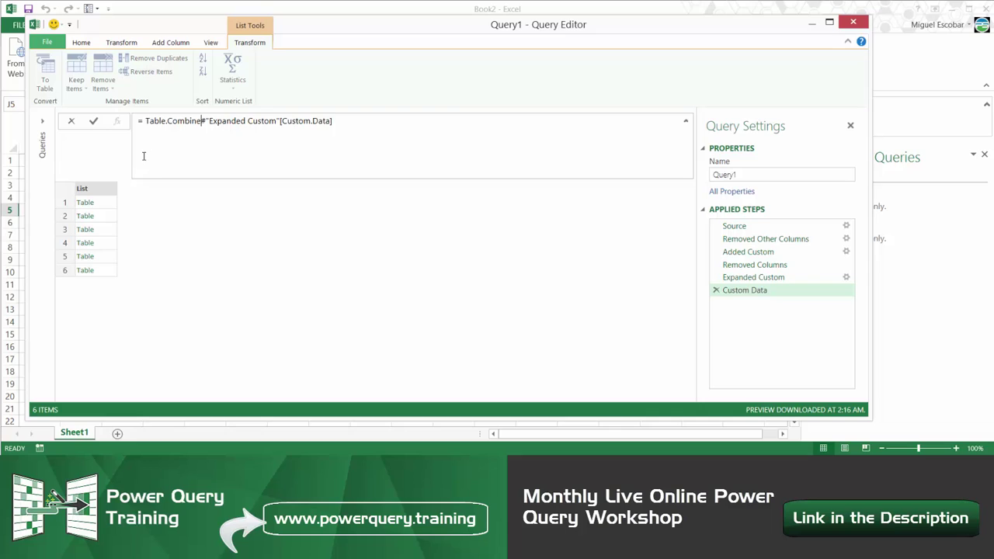
{"action": "type", "text": "("}
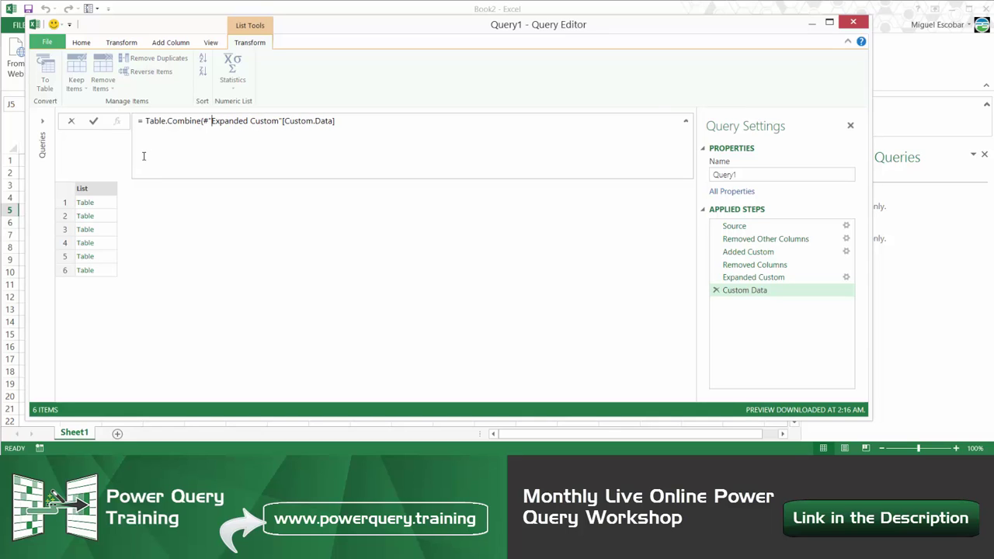
{"action": "key", "text": "End"}
{"action": "type", "text": ")"}
{"action": "key", "text": "Return"}
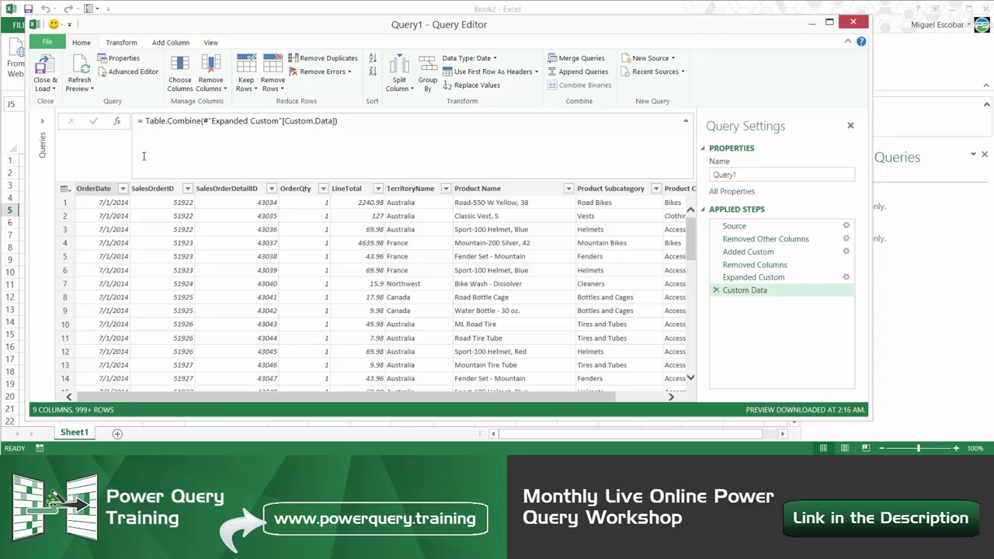
- Check the OrderDate filter list to confirm dates run from 7/1/2014 to 12/31/2014
{"action": "left_click", "coordinate": [123, 188]}
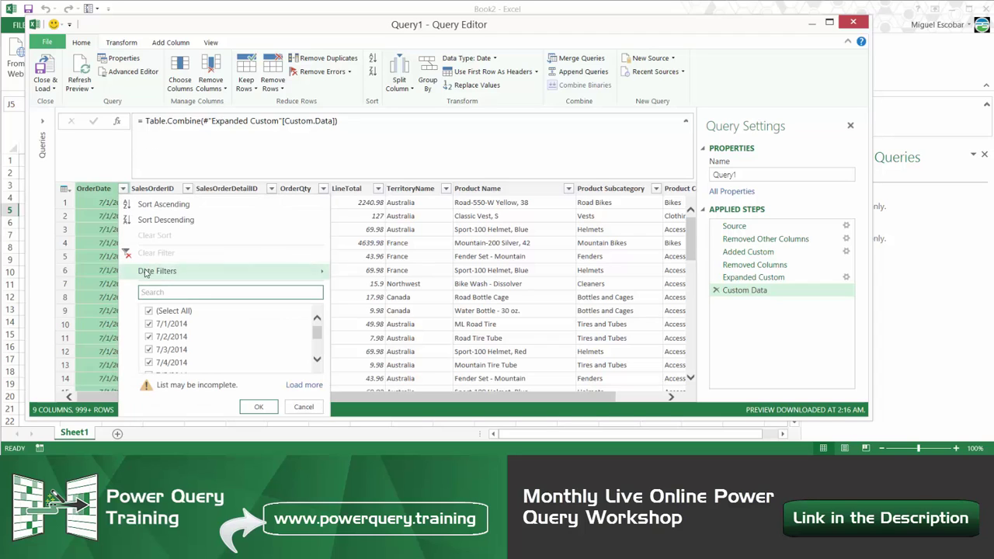
{"action": "left_click", "coordinate": [301, 384]}
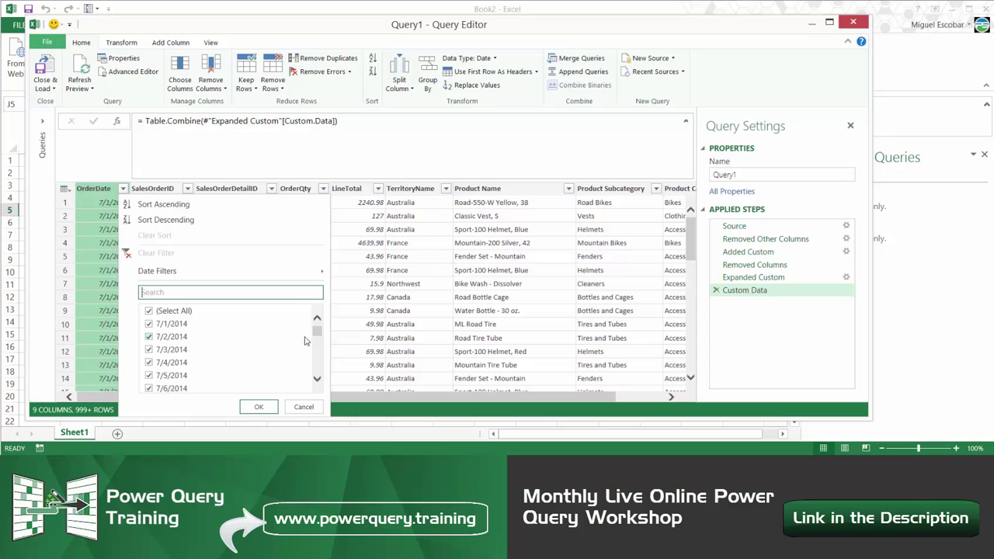
{"action": "scroll", "coordinate": [316, 340], "scroll_direction": "down", "scroll_amount": 20}
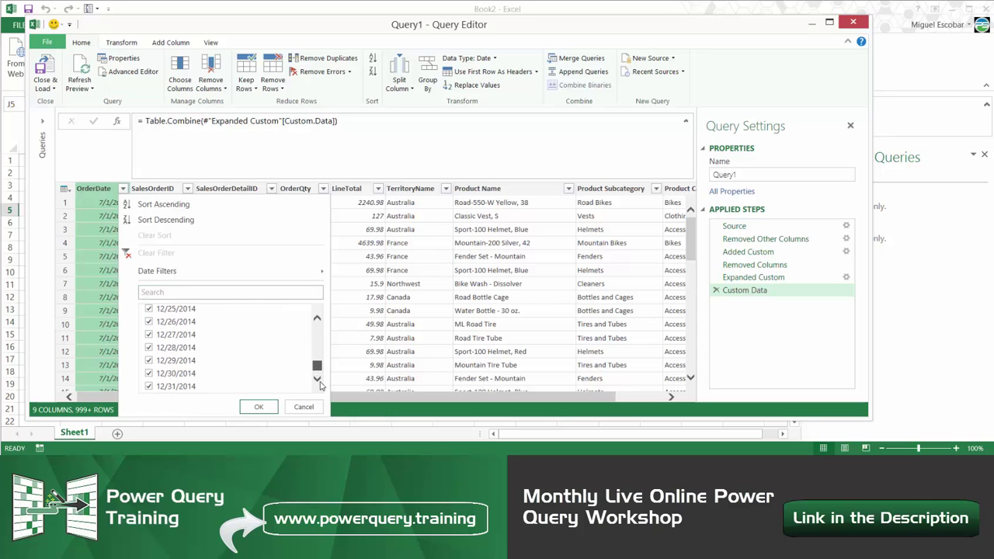
{"action": "scroll", "coordinate": [319, 373], "scroll_direction": "up", "scroll_amount": 20}
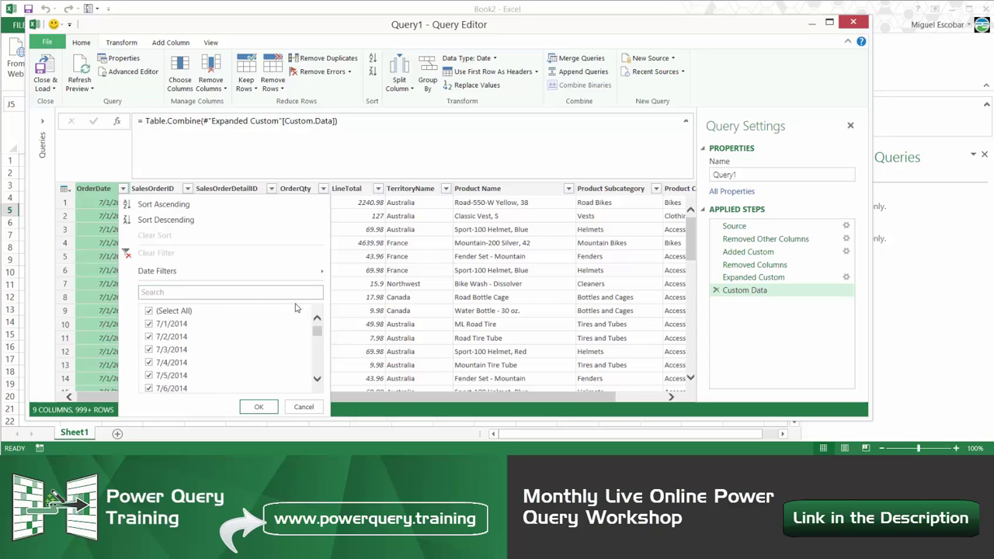
{"action": "left_click", "coordinate": [232, 121]}
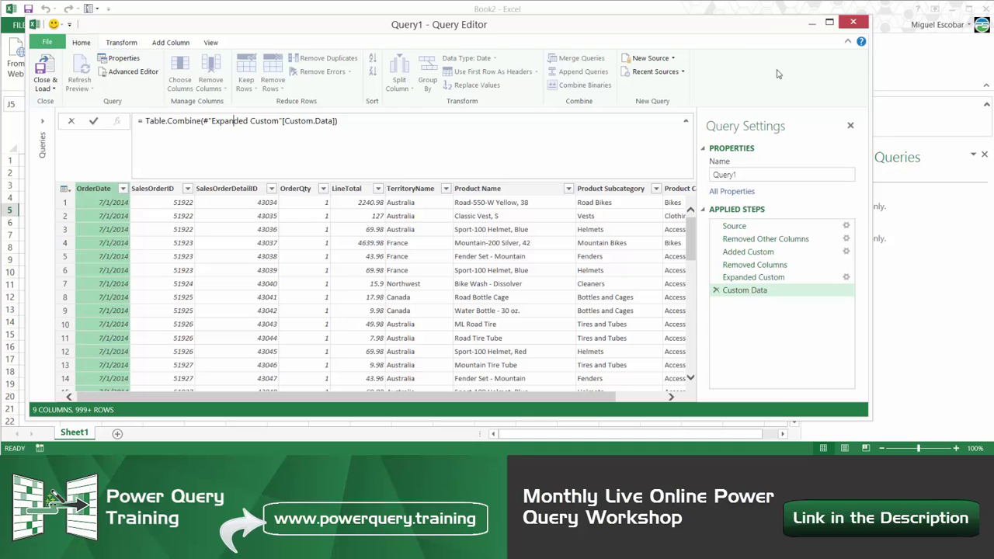
{"action": "left_click_drag", "start_coordinate": [761, 34], "coordinate": [657, 53]}
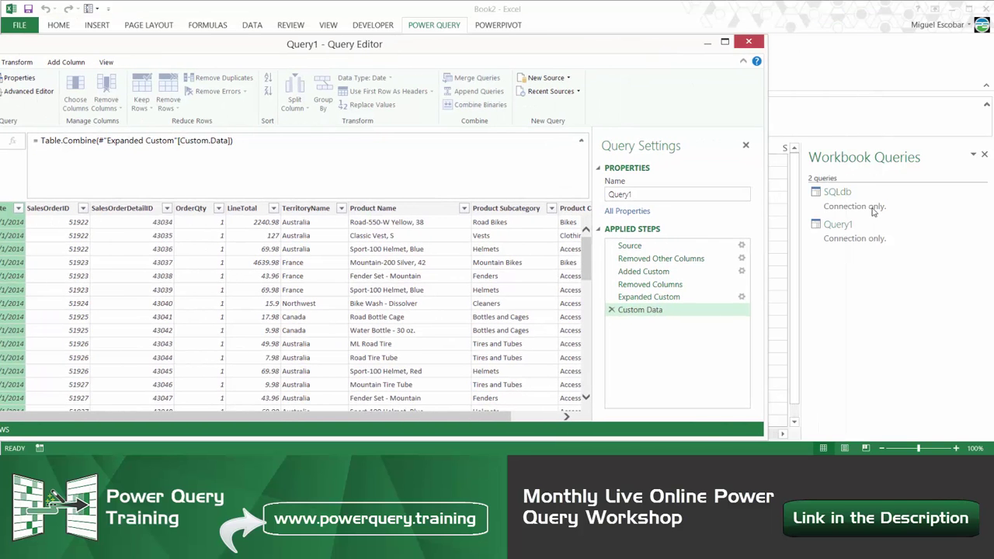
{"action": "left_click_drag", "start_coordinate": [561, 43], "coordinate": [765, 38]}
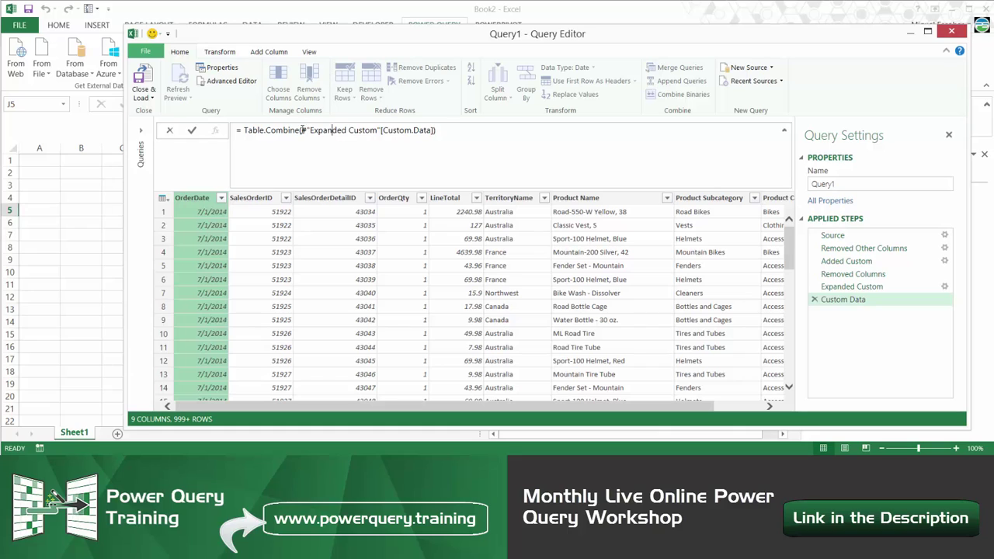
- Strip the Table.Combine wrapper so the step returns #"Expanded Custom"[Custom.Data] as a six-table list
{"action": "left_click_drag", "start_coordinate": [309, 130], "coordinate": [267, 130]}
{"action": "left_click", "coordinate": [243, 130]}
{"action": "key", "text": "Delete"}
{"action": "key", "text": "Delete"}
{"action": "key", "text": "Delete"}
{"action": "key", "text": "Delete"}
{"action": "key", "text": "Delete"}
{"action": "key", "text": "Delete"}
{"action": "key", "text": "Delete"}
{"action": "key", "text": "Delete"}
{"action": "key", "text": "Delete"}
{"action": "key", "text": "Delete"}
{"action": "key", "text": "Delete"}
{"action": "key", "text": "Delete"}
{"action": "key", "text": "Delete"}
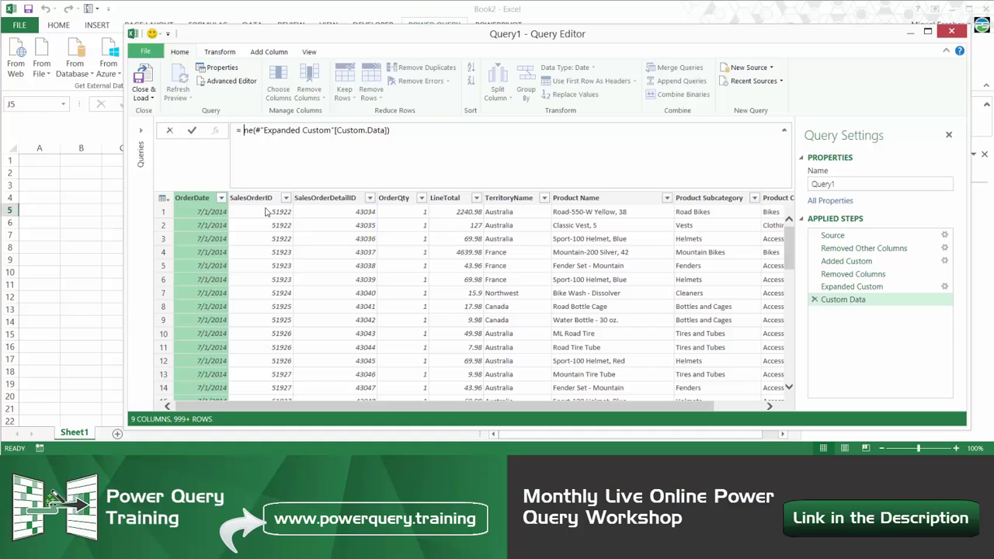
{"action": "key", "text": "Delete"}
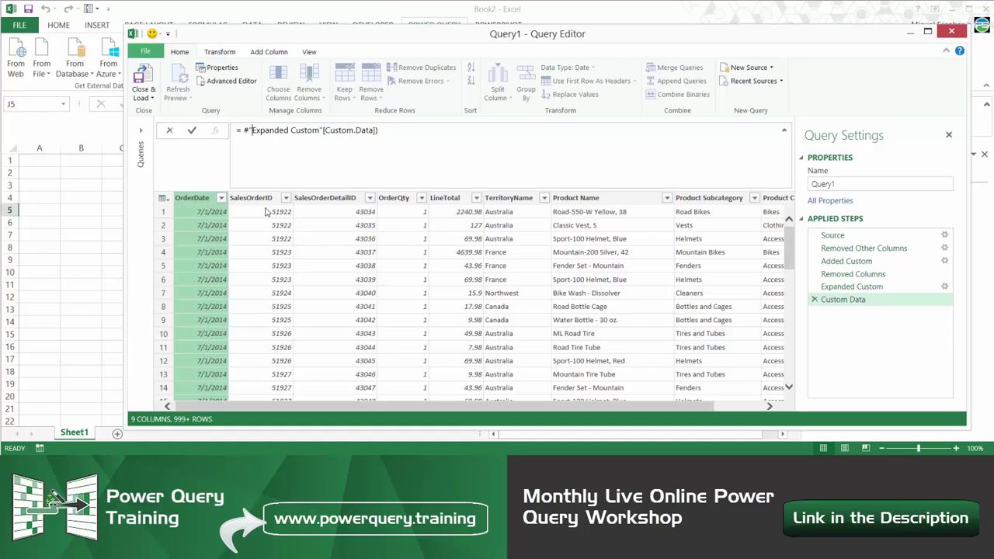
{"action": "key", "text": "BackSpace"}
{"action": "key", "text": "Return"}
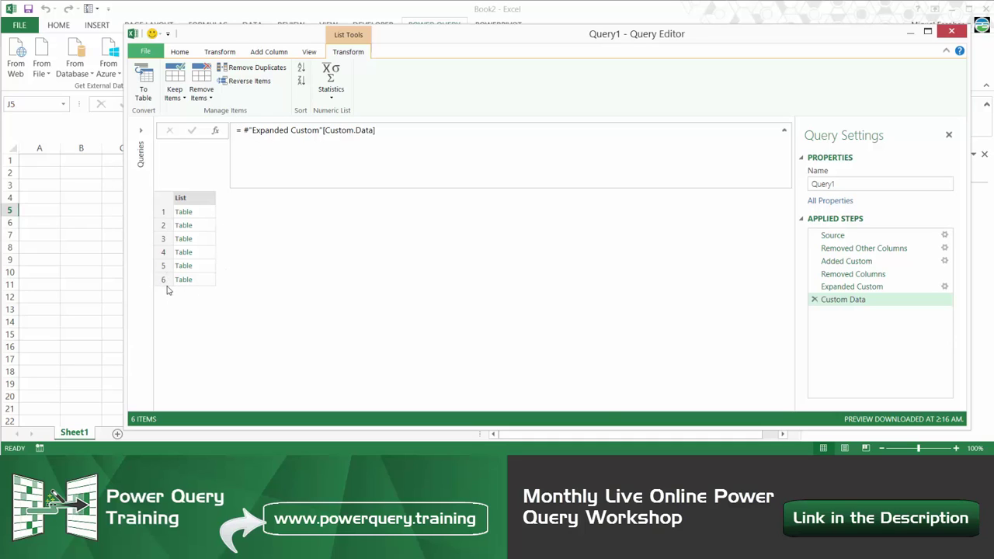
- Move and narrow the Power Query Editor window to reveal the Workbook Queries pane
{"action": "left_click_drag", "start_coordinate": [535, 40], "coordinate": [407, 49]}
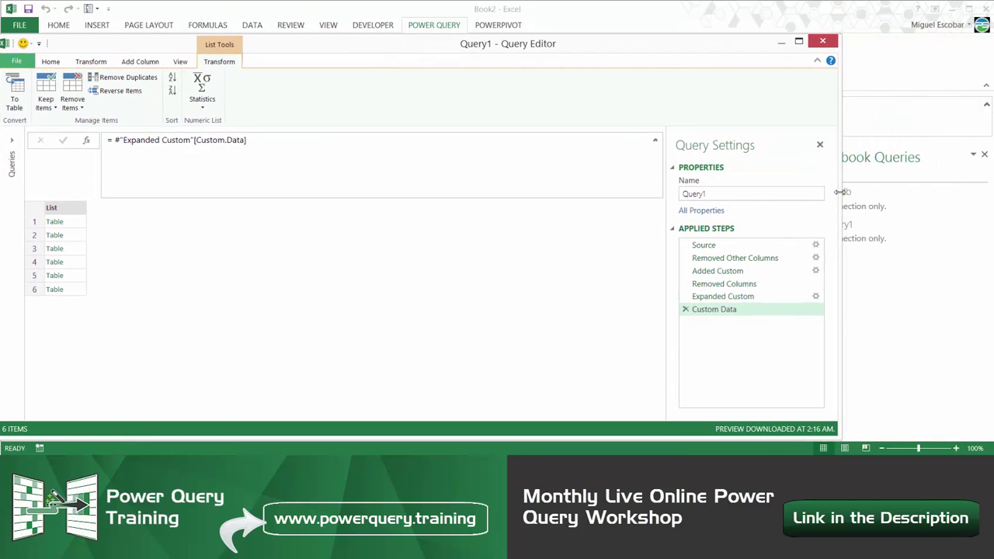
{"action": "left_click_drag", "start_coordinate": [840, 192], "coordinate": [711, 206]}
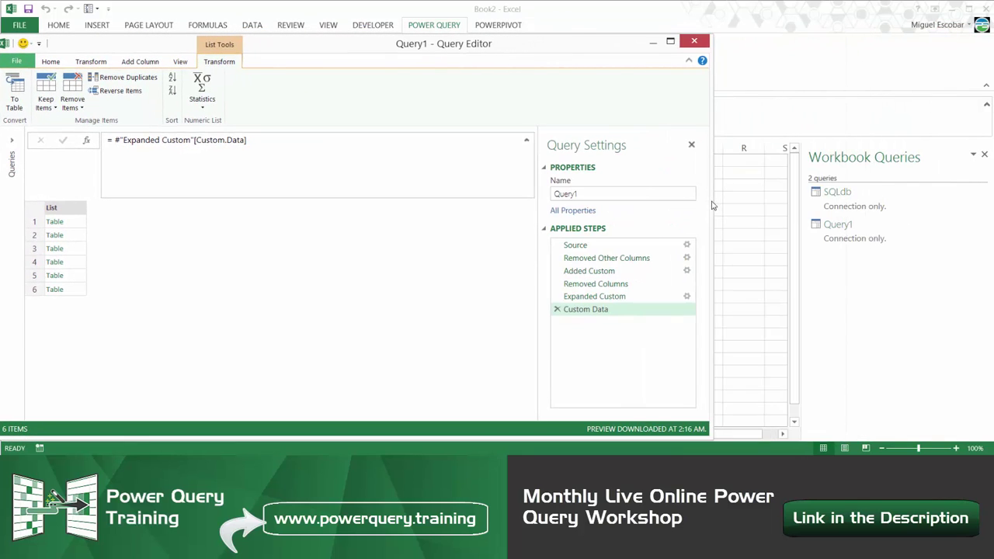
{"action": "left_click", "coordinate": [160, 153]}
- Start wrapping the Custom.Data list reference in List.Combine( { ..., { in the formula bar
{"action": "key", "text": "Right"}
{"action": "type", "text": "List."}
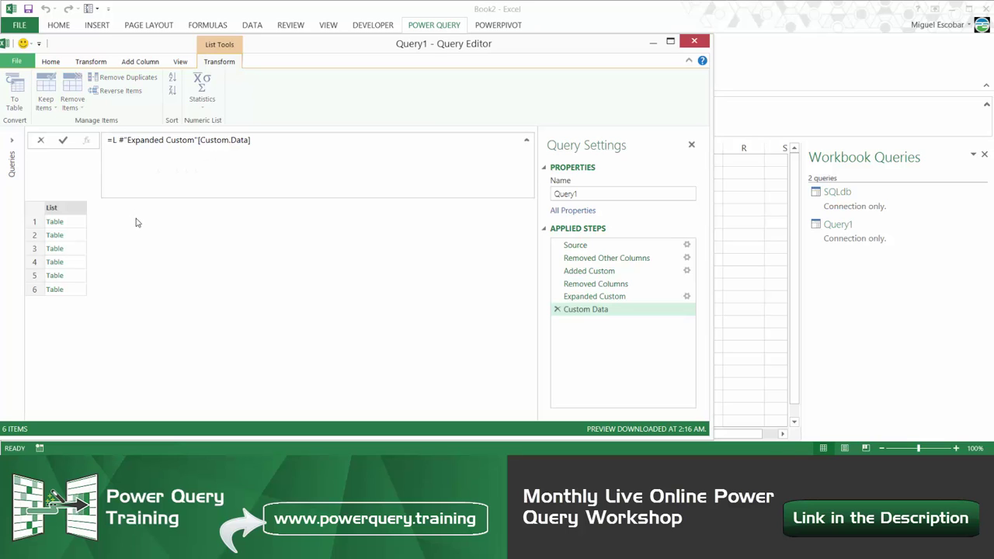
{"action": "type", "text": "Combine("}
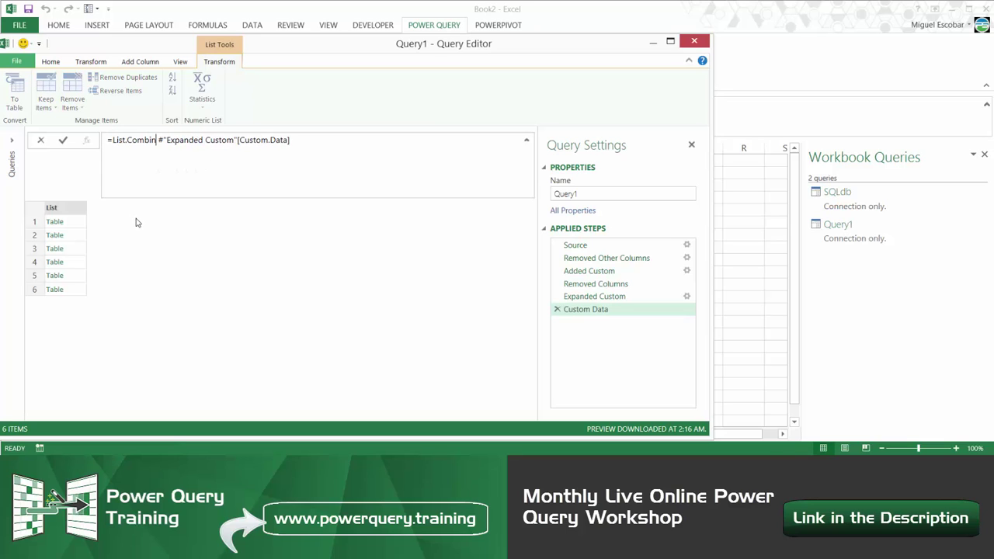
{"action": "key", "text": "BackSpace"}
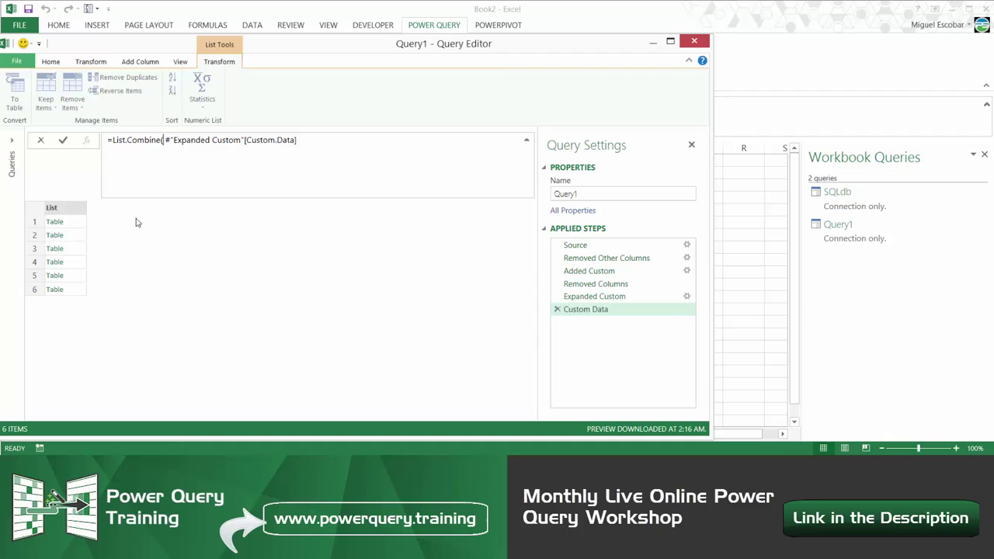
{"action": "type", "text": "{"}
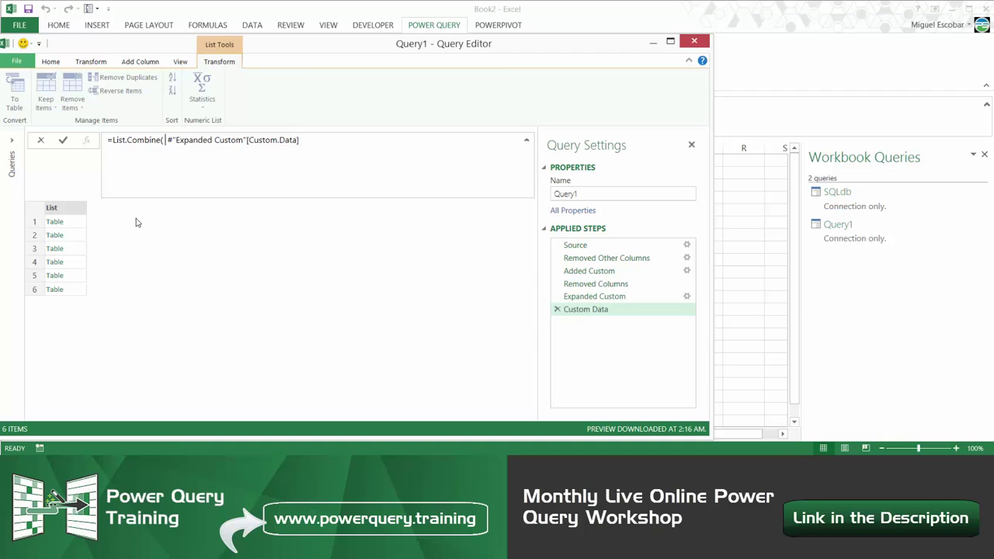
{"action": "key", "text": "BackSpace"}
{"action": "type", "text": ","}
{"action": "key", "text": "BackSpace"}
{"action": "key", "text": "BackSpace"}
{"action": "type", "text": ", {"}
{"action": "key", "text": "Left"}
{"action": "key", "text": "Left"}
{"action": "key", "text": "ctrl+Left"}
{"action": "key", "text": "ctrl+Left"}
{"action": "key", "text": "ctrl+Left"}
{"action": "key", "text": "ctrl+Left"}
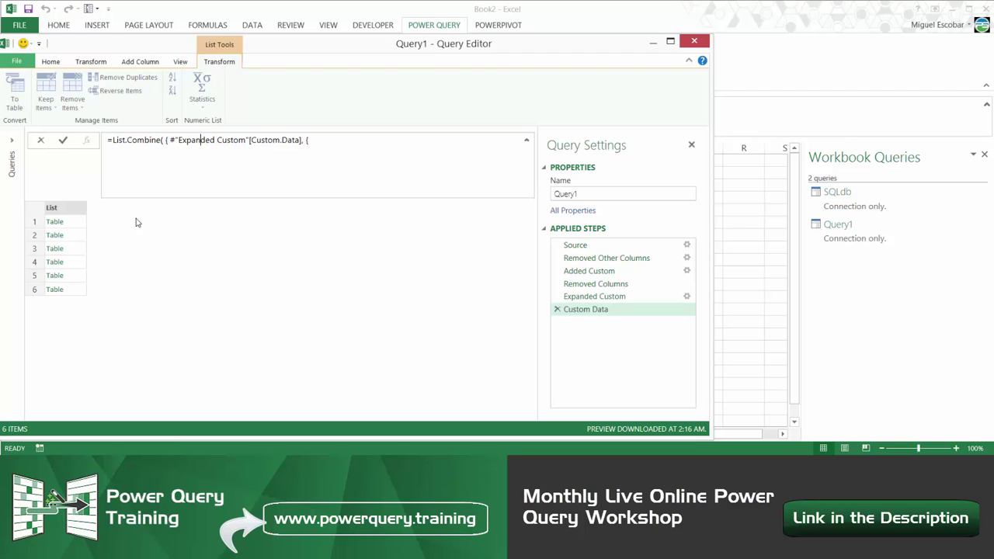
{"action": "key", "text": "End"}
- Add {SQLdb} as the second list item and close List.Combine, giving seven tables
{"action": "type", "text": "SQLdb}}"}
{"action": "key", "text": "ctrl+Left"}
{"action": "key", "text": "shift+Right"}
{"action": "key", "text": "shift+Right"}
{"action": "key", "text": "shift+Right"}
{"action": "key", "text": "shift+Right"}
{"action": "key", "text": "shift+Right"}
{"action": "key", "text": "Left"}
{"action": "key", "text": "Right"}
{"action": "key", "text": "Right"}
{"action": "key", "text": "Right"}
{"action": "key", "text": "Right"}
{"action": "key", "text": "Right"}
{"action": "type", "text": ")"}
{"action": "key", "text": "Return"}
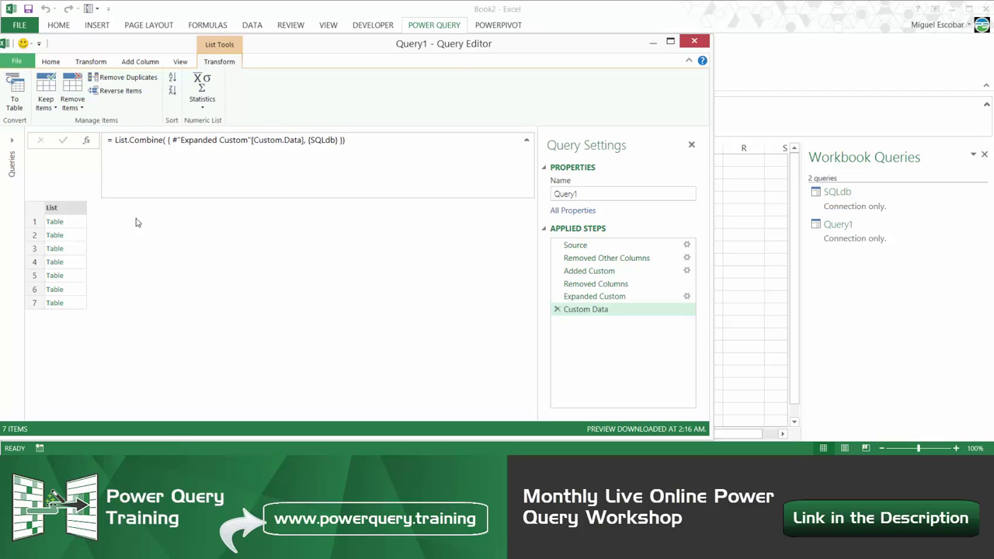
{"action": "left_click", "coordinate": [71, 302]}
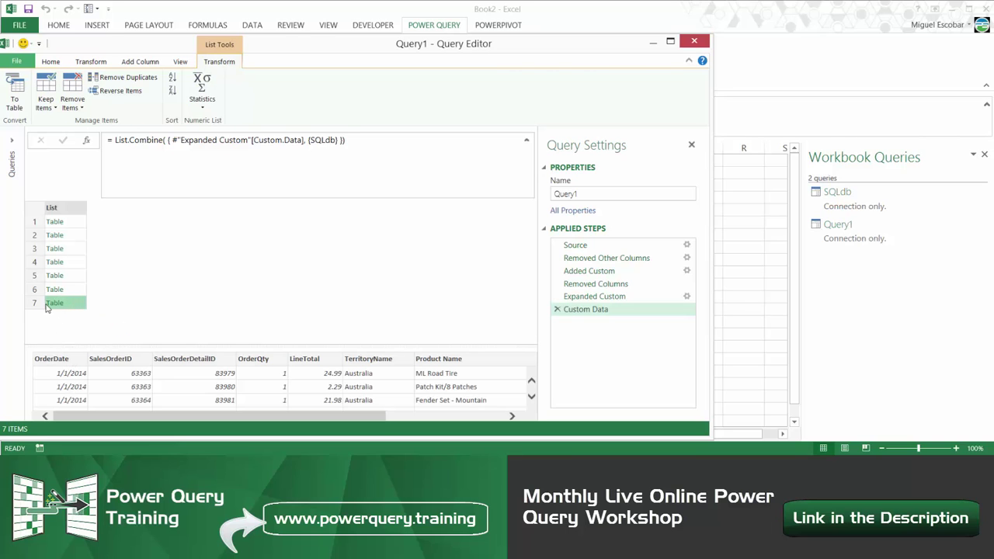
{"action": "left_click", "coordinate": [668, 272]}
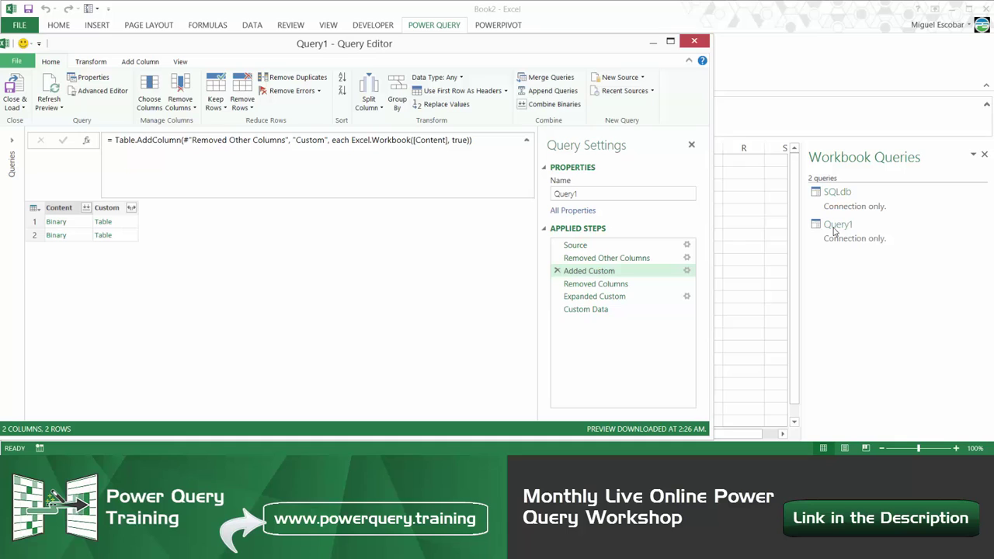
{"action": "left_click", "coordinate": [664, 311]}
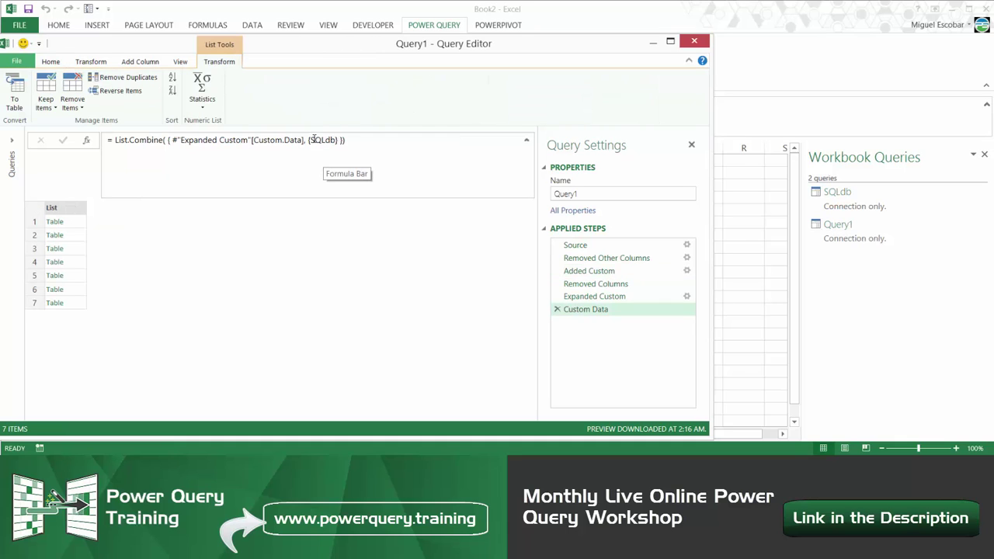
{"action": "left_click_drag", "start_coordinate": [311, 140], "coordinate": [351, 142]}
{"action": "left_click", "coordinate": [351, 142]}
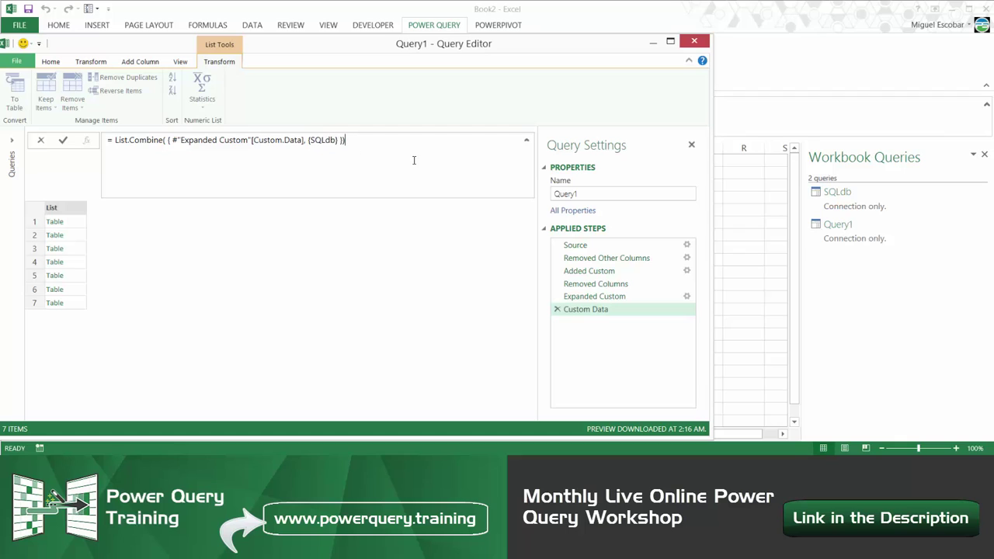
{"action": "left_click", "coordinate": [336, 140]}
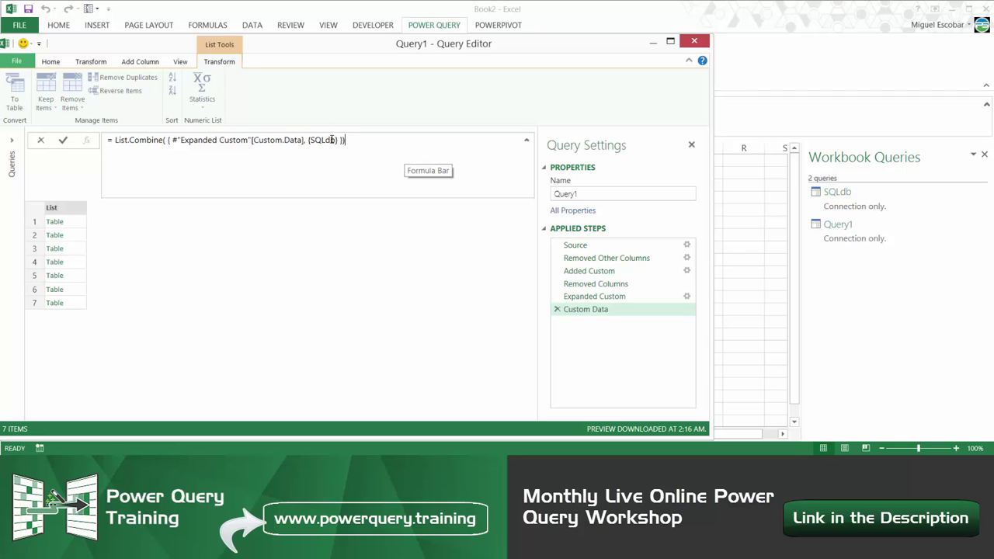
{"action": "type", "text": ","}
{"action": "key", "text": "Left"}
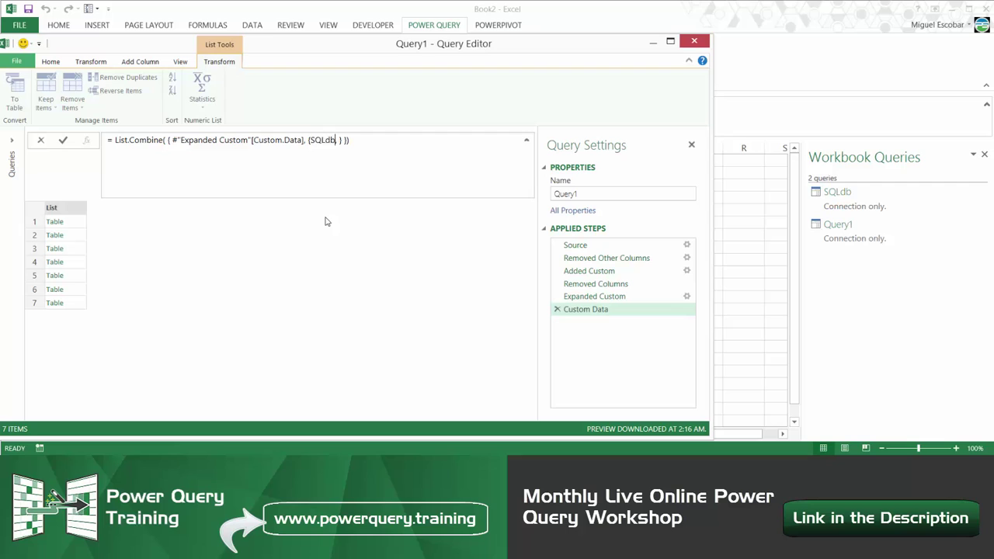
{"action": "key", "text": "ctrl+shift+Left"}
{"action": "key", "text": "ctrl+c"}
{"action": "key", "text": "Right"}
{"action": "key", "text": "Right"}
{"action": "key", "text": "ctrl+v"}
{"action": "key", "text": "Return"}
{"action": "left_click", "coordinate": [81, 316]}
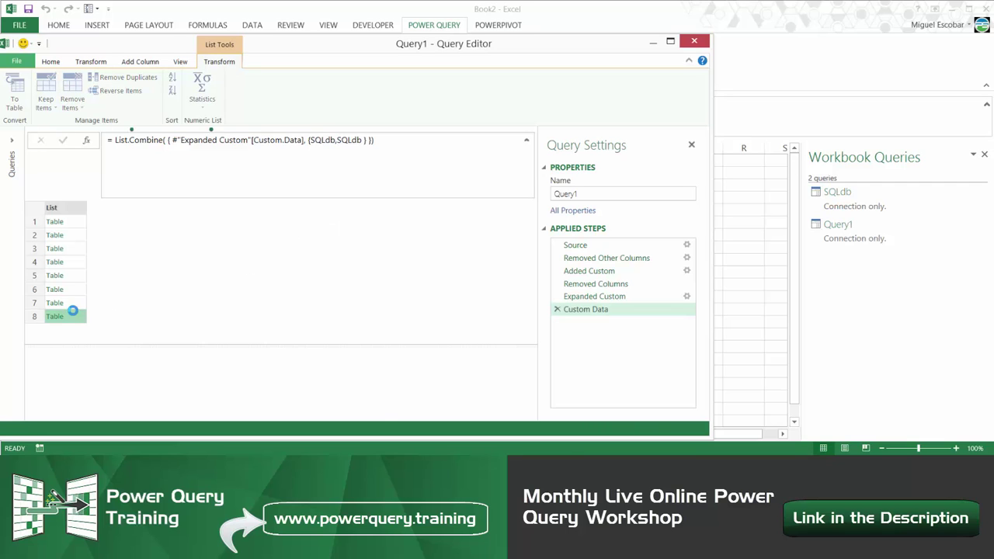
{"action": "double_click", "coordinate": [349, 140]}
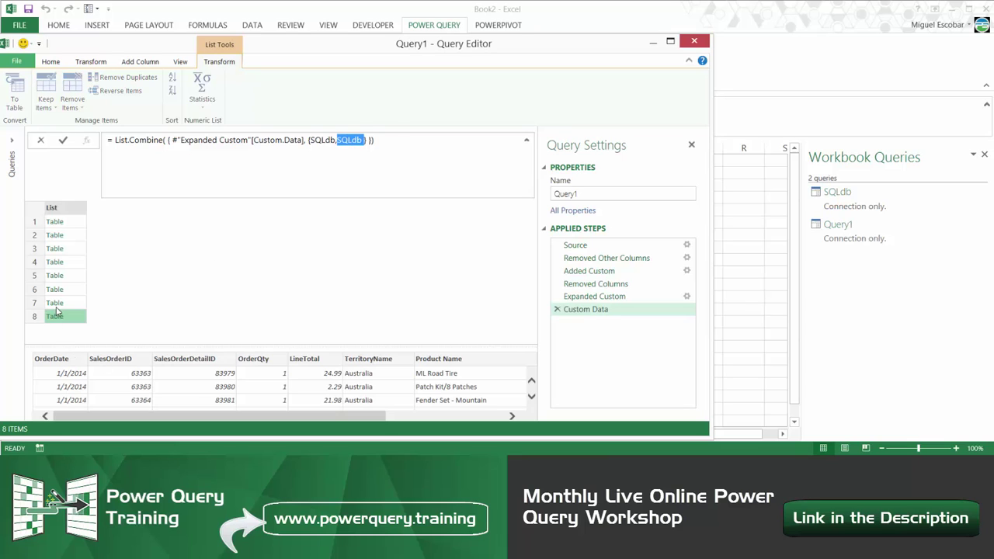
{"action": "key", "text": "BackSpace"}
{"action": "key", "text": "Return"}
- Wrap the List.Combine expression in Table.Combine to merge all seven tables into one 9-column table
{"action": "left_click", "coordinate": [111, 142]}
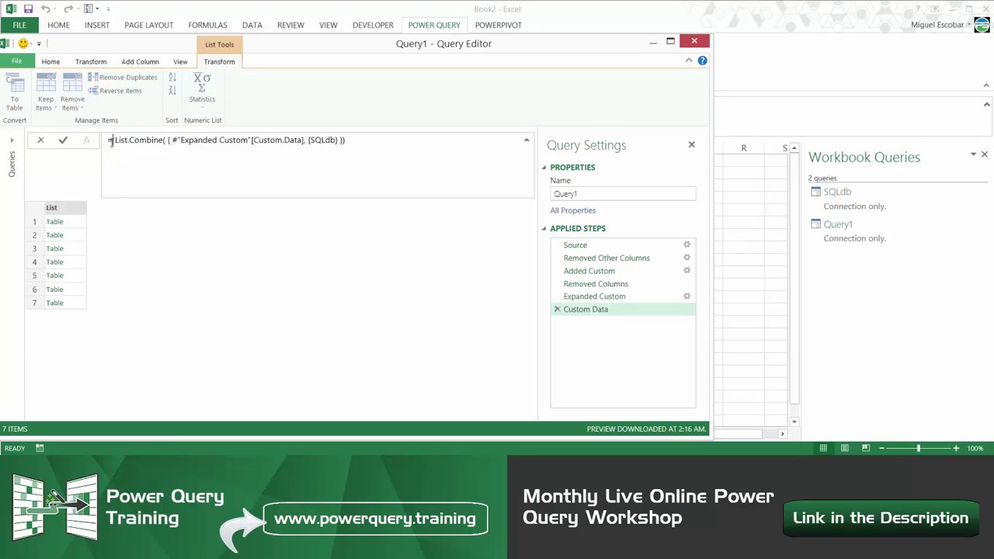
{"action": "type", "text": "Tam"}
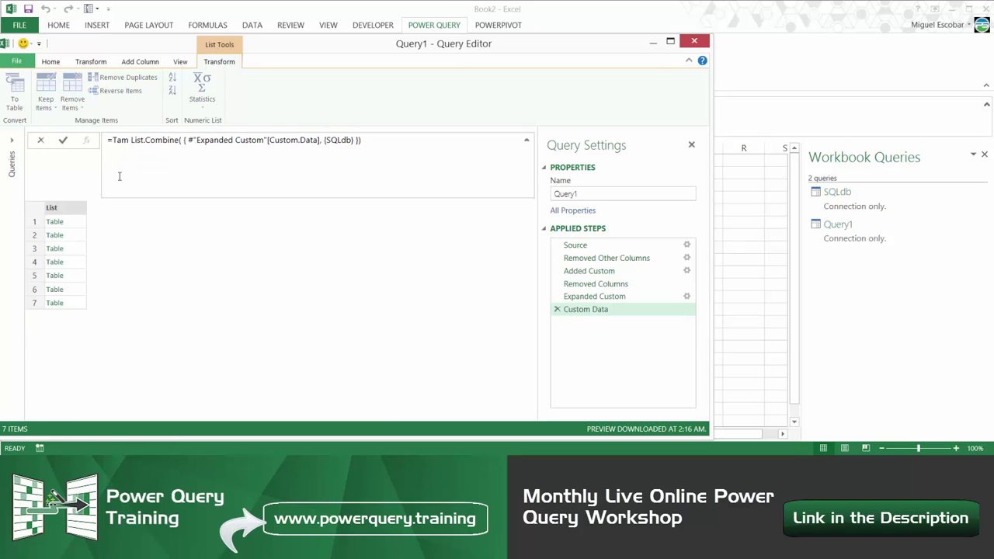
{"action": "key", "text": "BackSpace"}
{"action": "type", "text": "ble.Combine"}
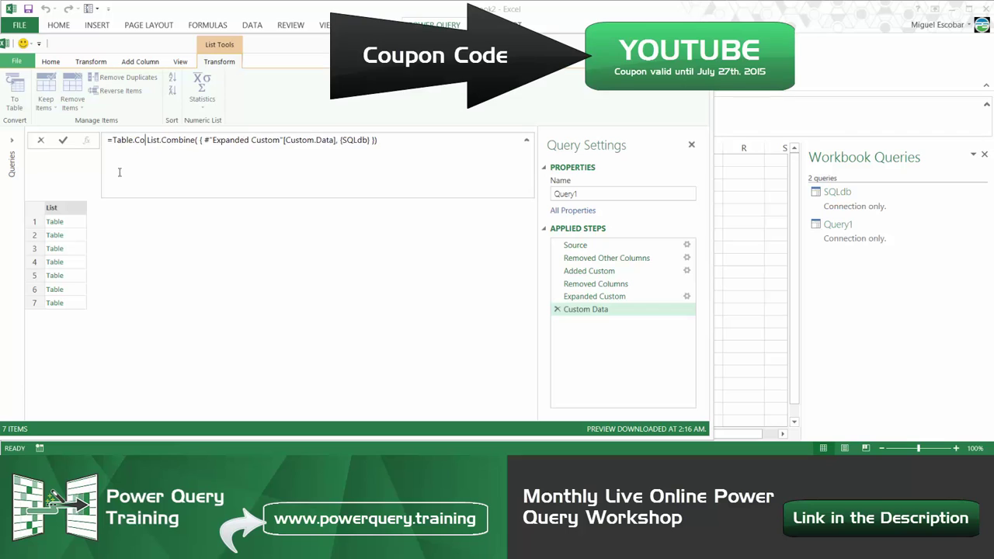
{"action": "type", "text": "("}
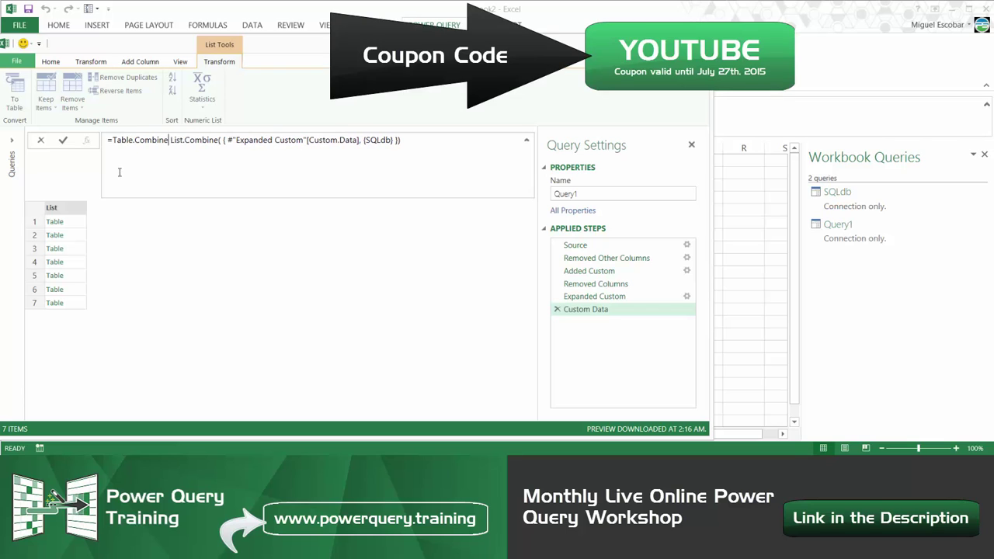
{"action": "type", "text": ")"}
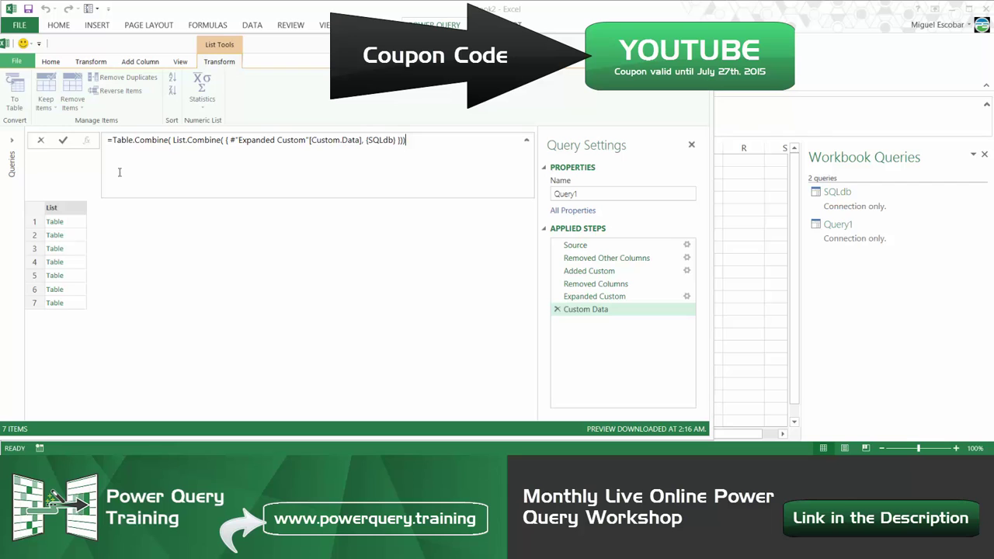
{"action": "key", "text": "Return"}
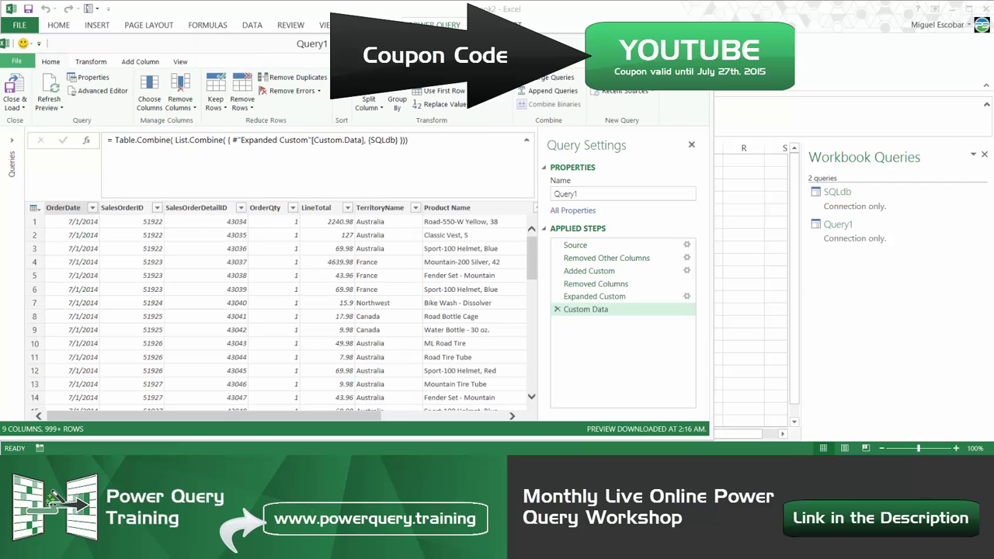
{"action": "left_click_drag", "start_coordinate": [404, 43], "coordinate": [421, 30]}
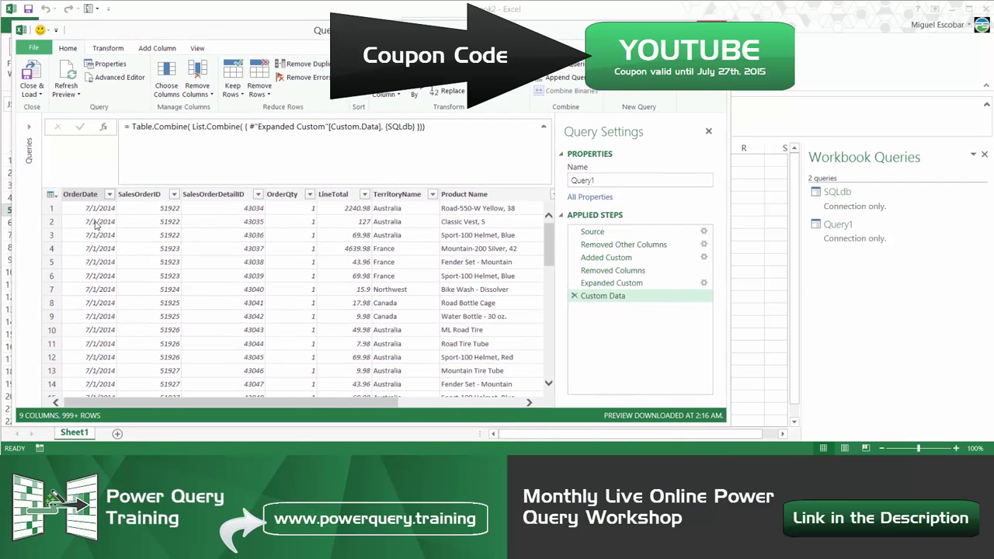
- Sort OrderDate oldest-first, then Close & Load To a Table on a new worksheet
{"action": "left_click", "coordinate": [110, 194]}
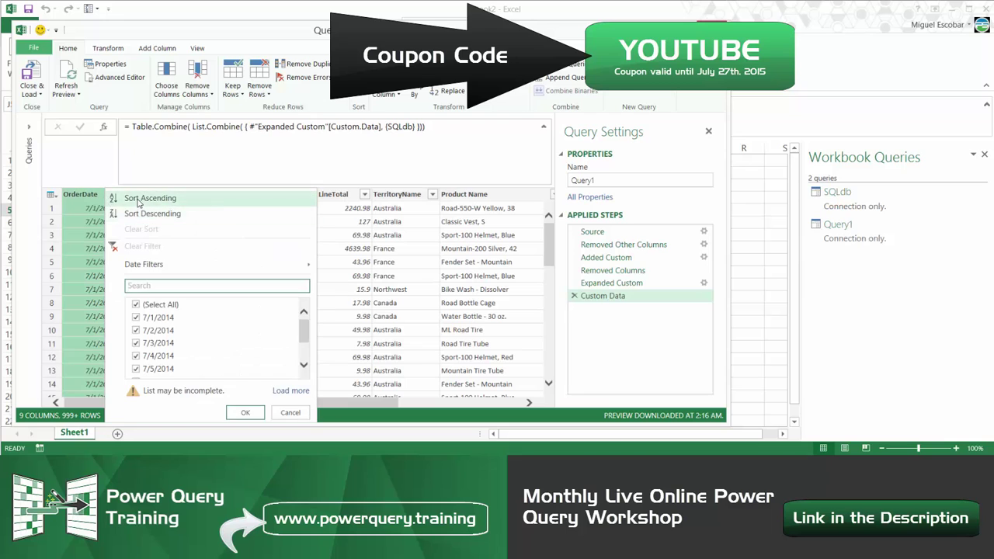
{"action": "left_click", "coordinate": [138, 200]}
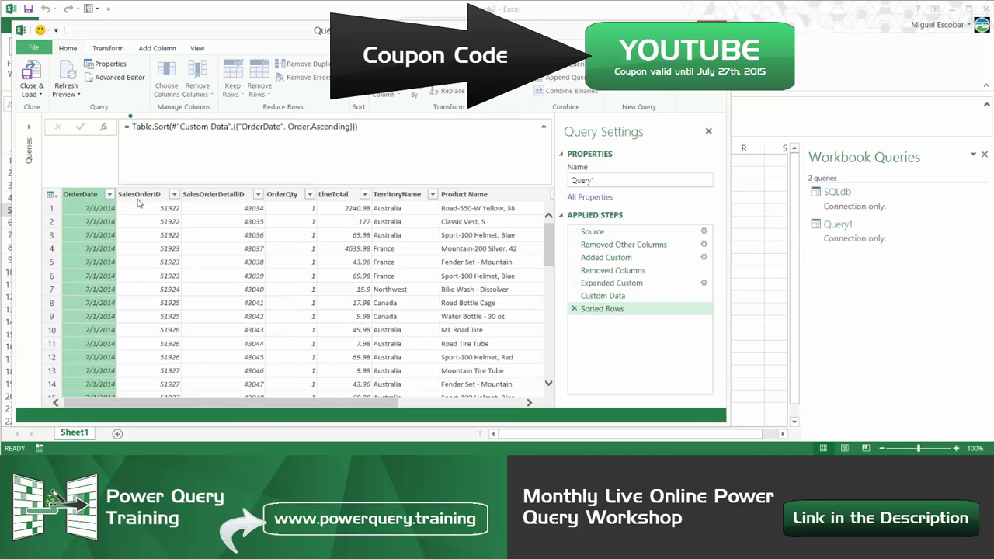
{"action": "left_click", "coordinate": [41, 94]}
{"action": "left_click", "coordinate": [67, 122]}
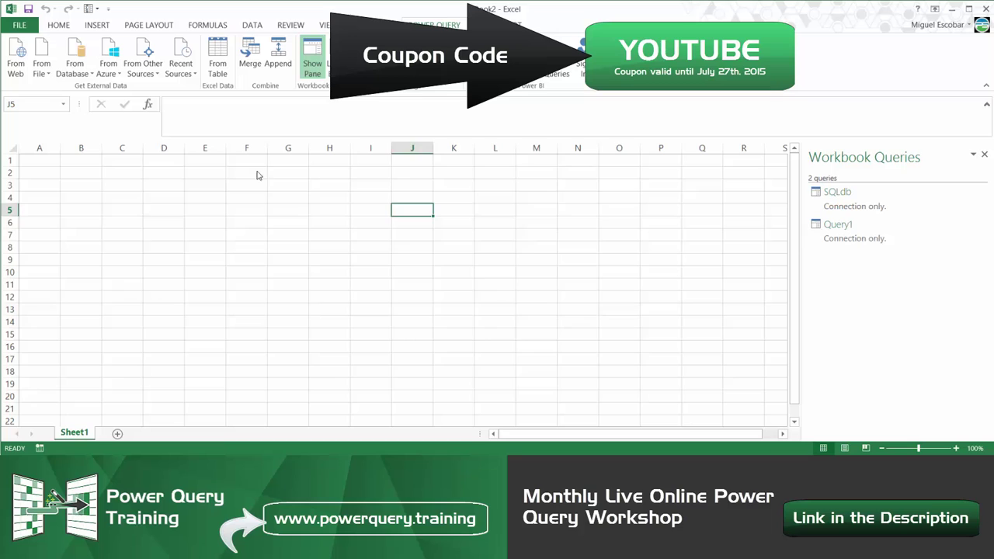
{"action": "left_click", "coordinate": [419, 221]}
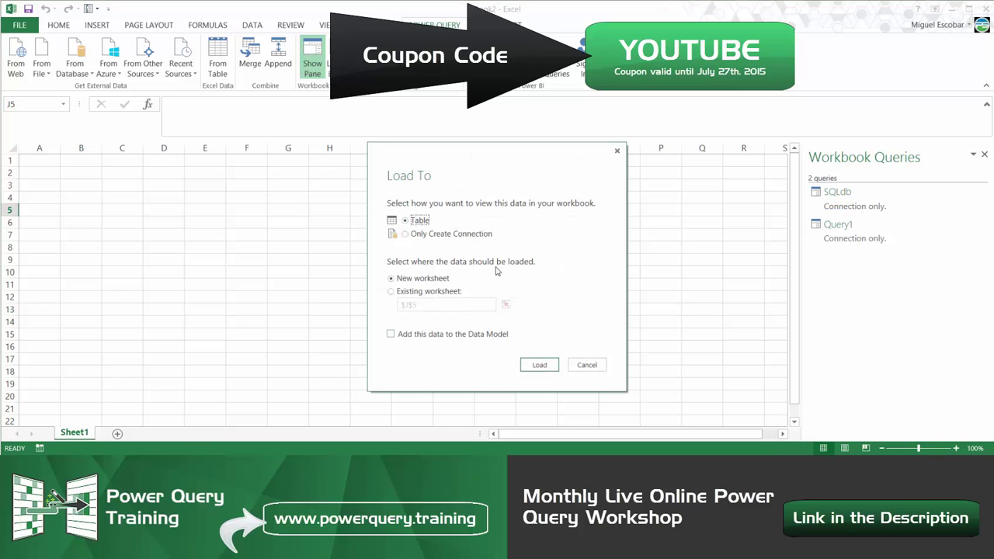
{"action": "left_click", "coordinate": [556, 364]}
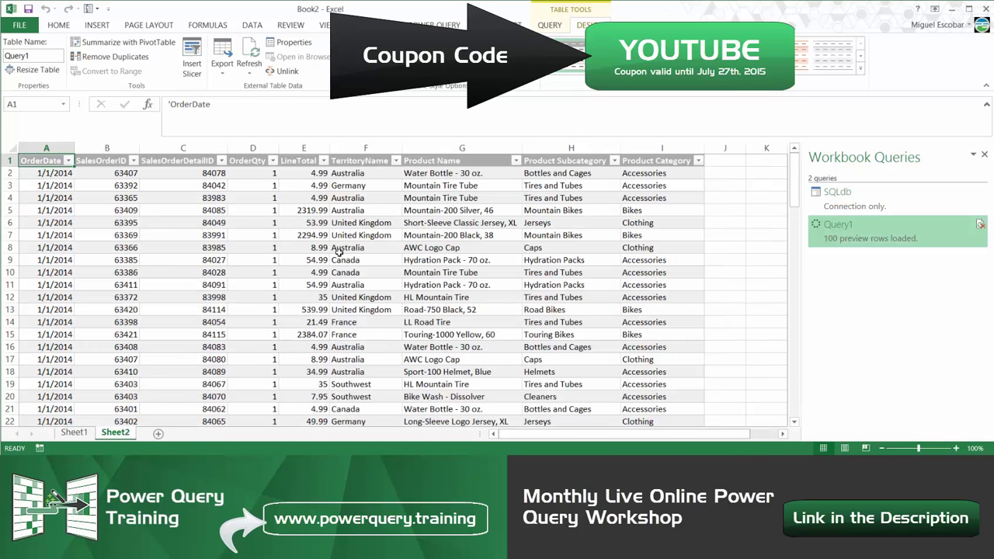